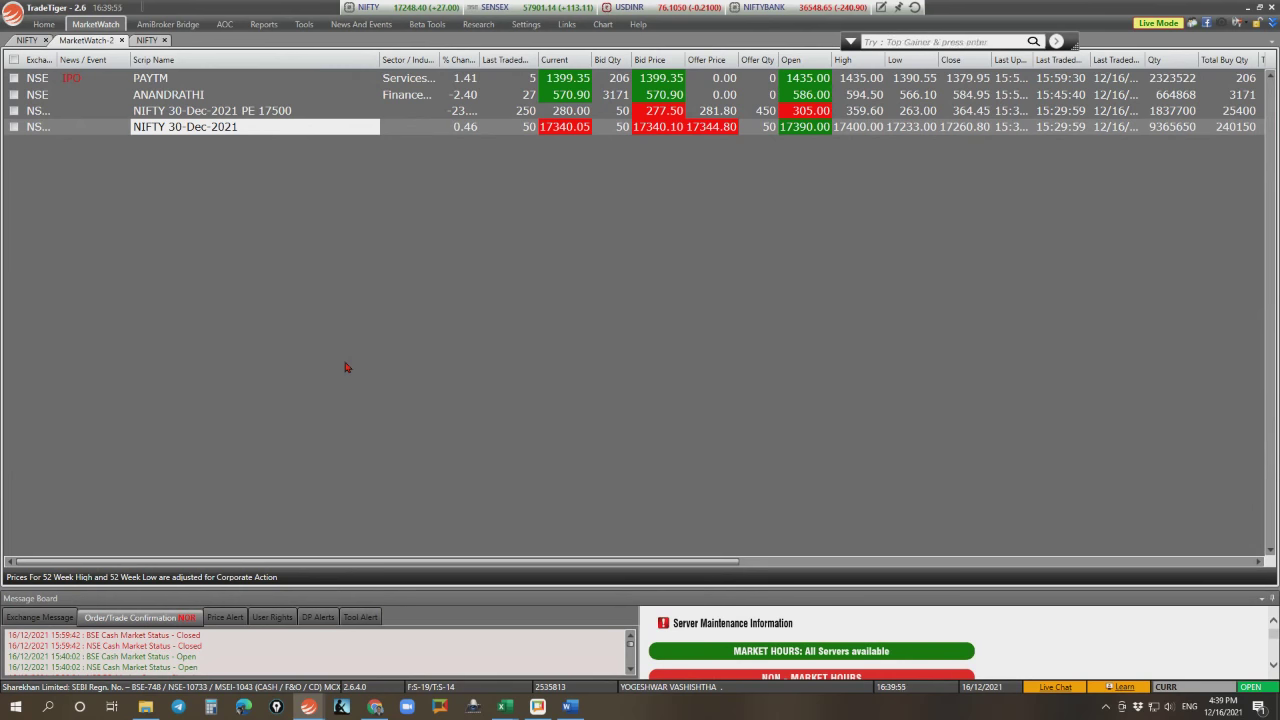
Open the derivatives turnover report listing all contracts
mouse_move(205, 112)
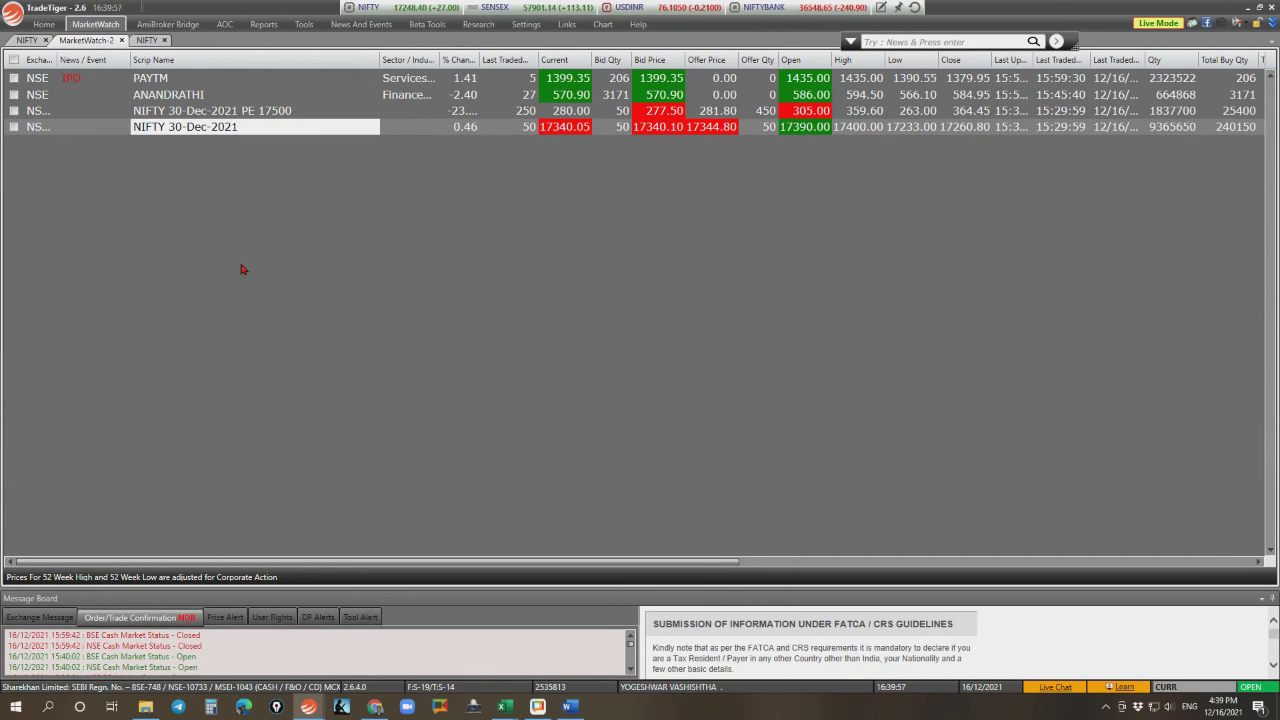
click(265, 26)
click(360, 62)
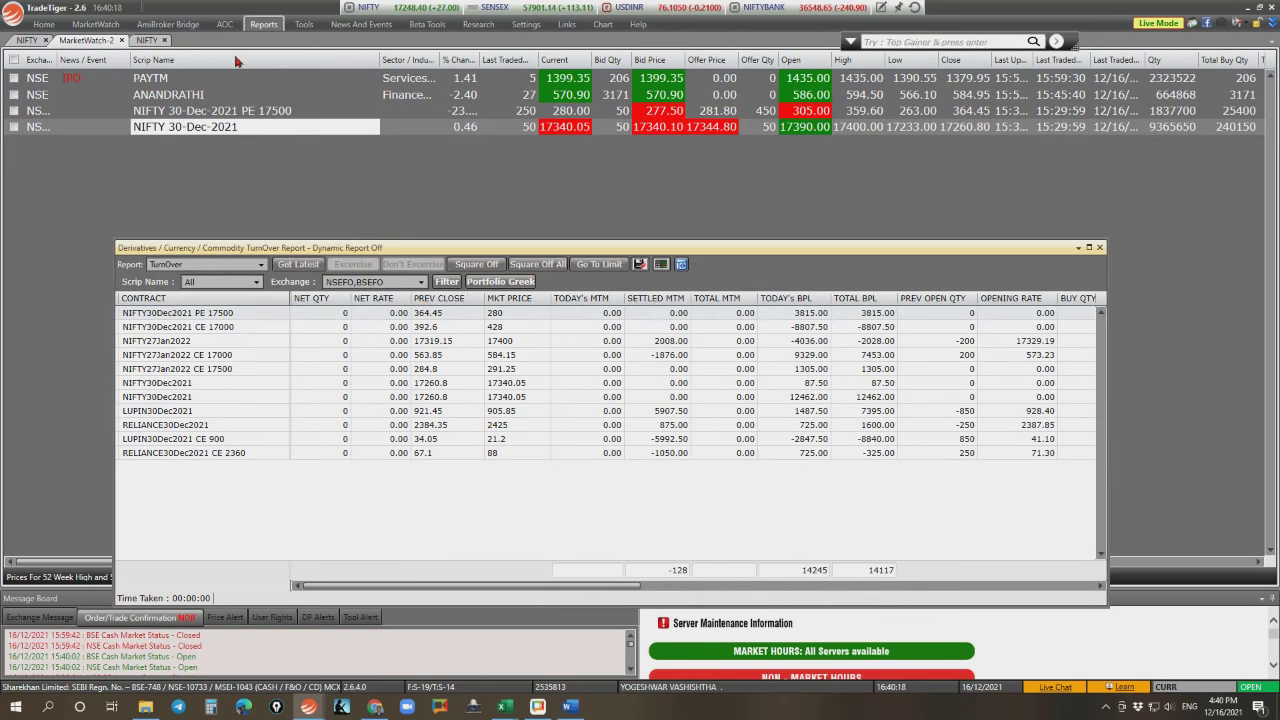
Open the Cash Limit Statement report to review the trading limits, and close it
click(262, 26)
click(48, 75)
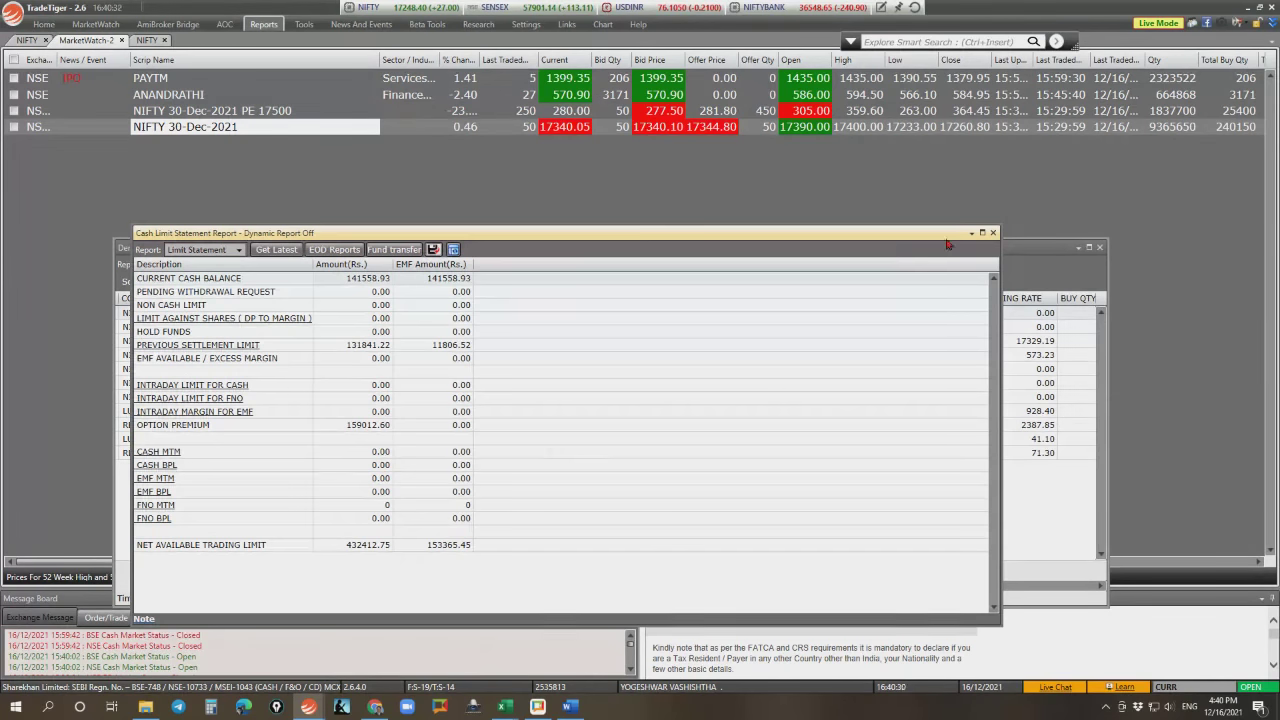
click(993, 233)
Switch to the YVA Trading Log Intraday Club workbook in Excel and show the Log Sheet from its first columns
mouse_move(507, 712)
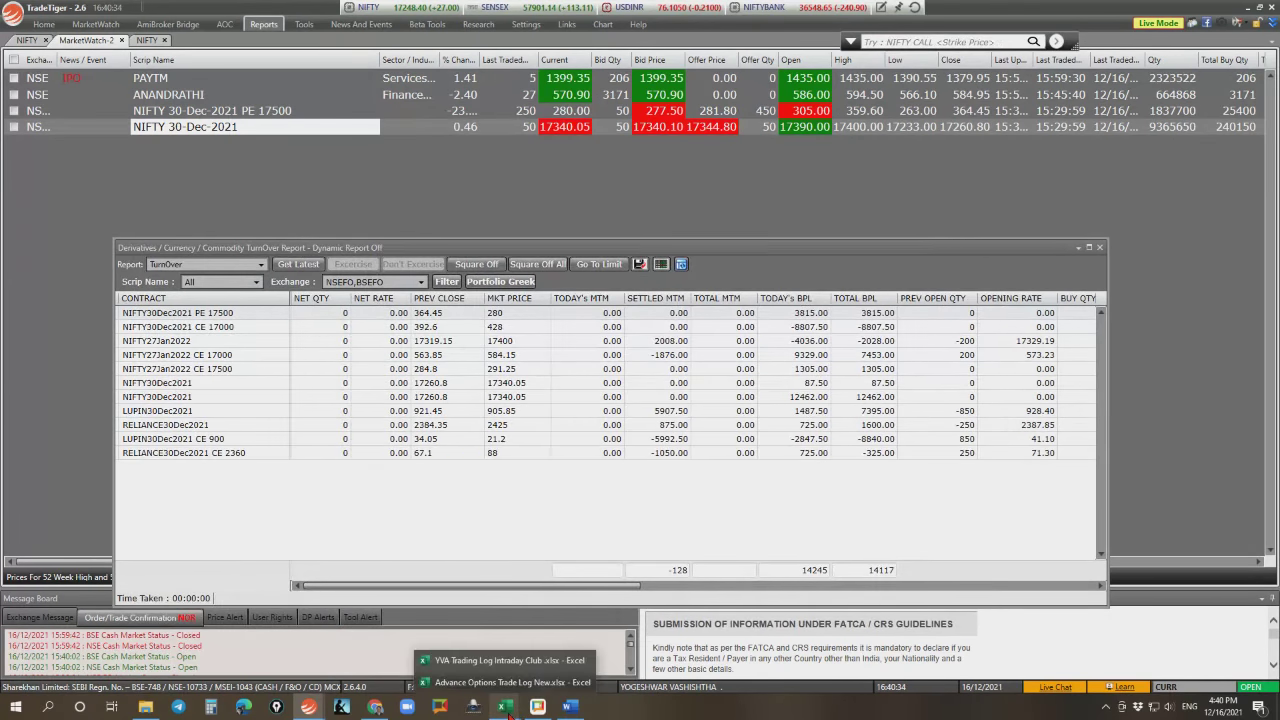
click(505, 660)
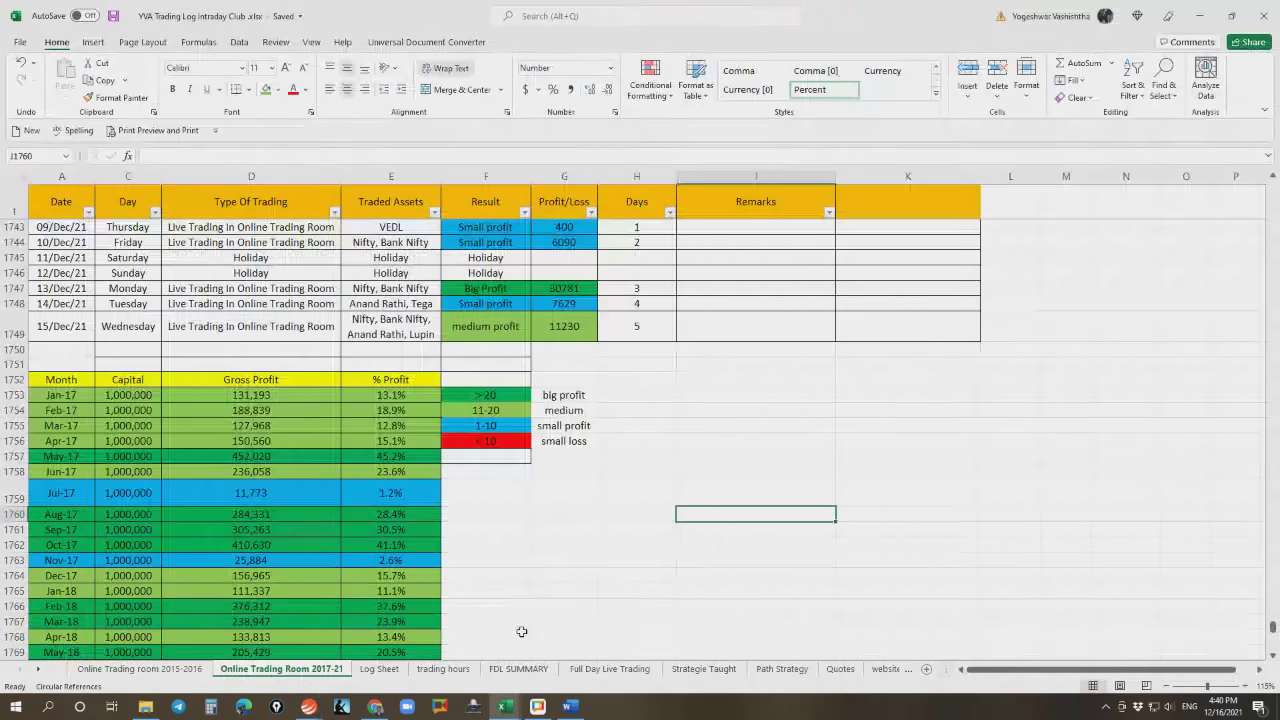
click(379, 668)
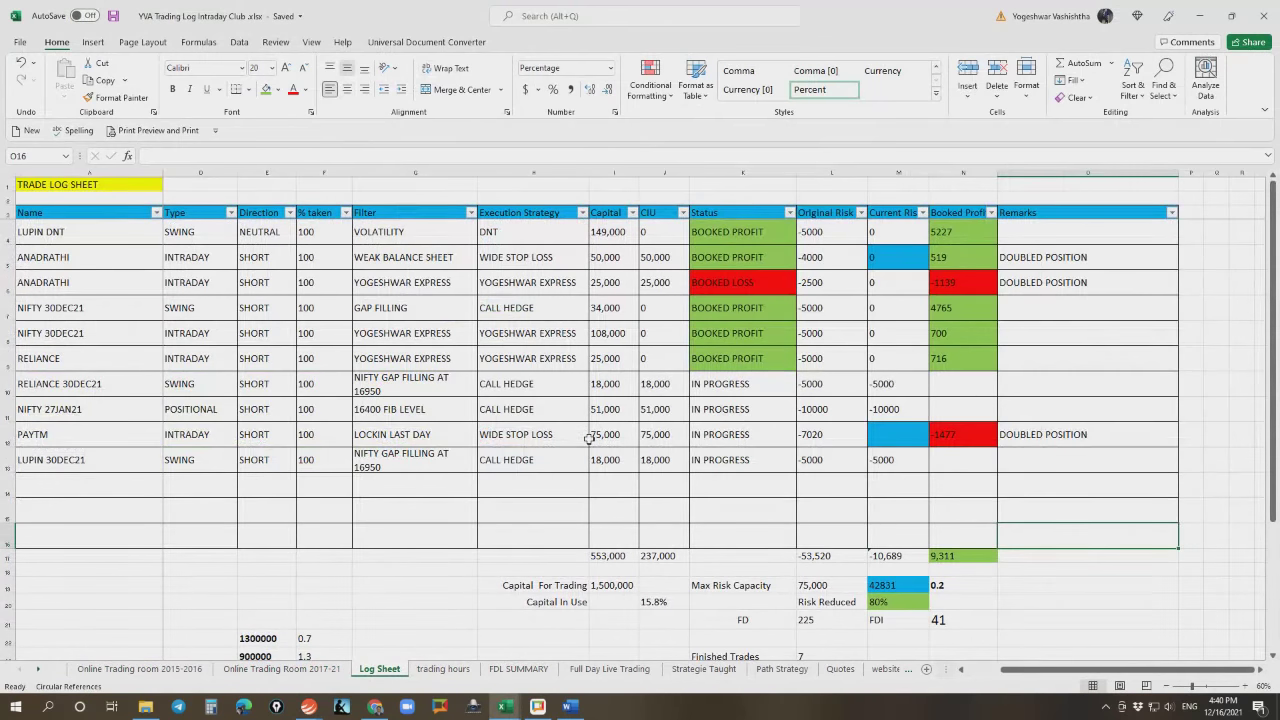
drag(1010, 669, 984, 672)
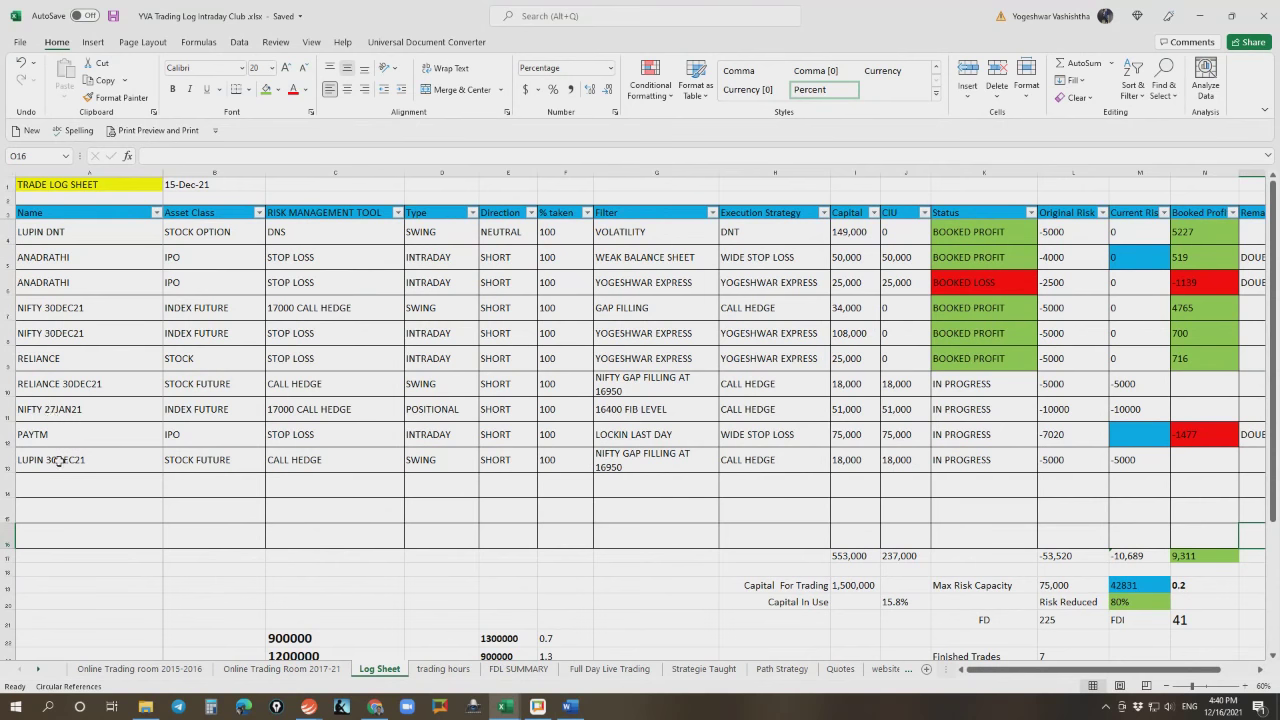
Switch back to TradeTiger and filter the turnover report by the scrip RELIANCE
mouse_move(313, 708)
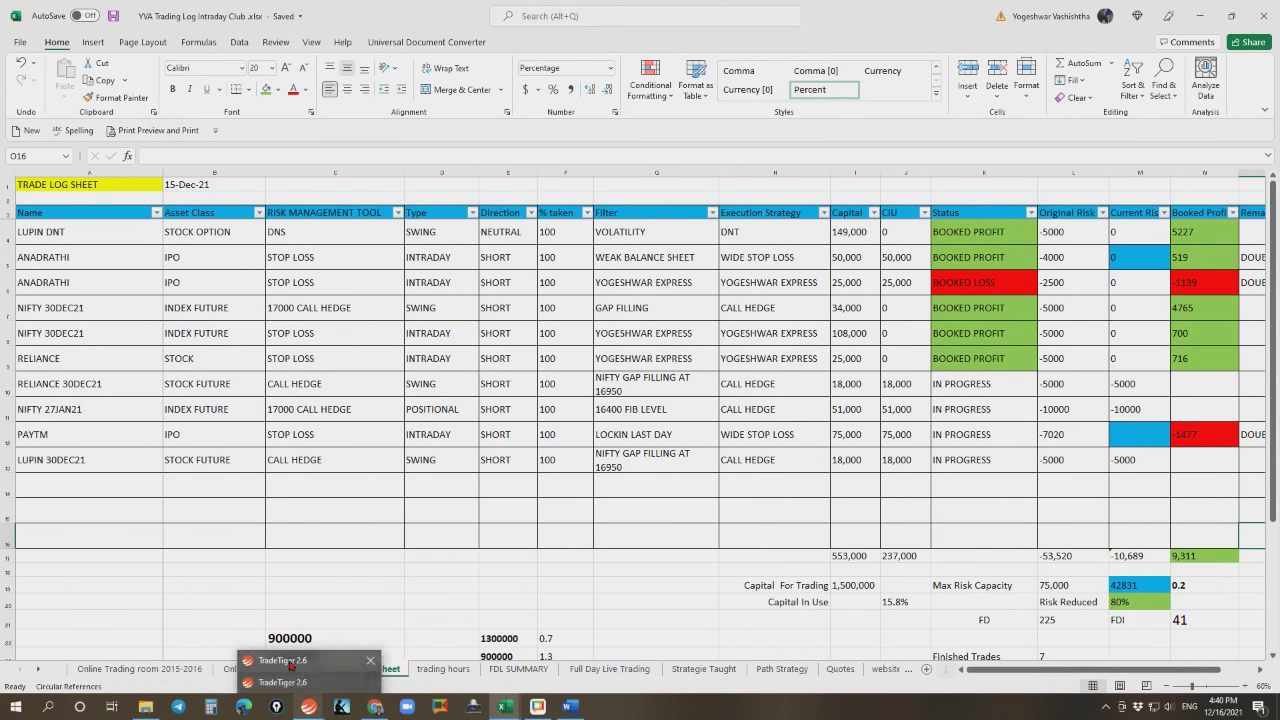
click(290, 664)
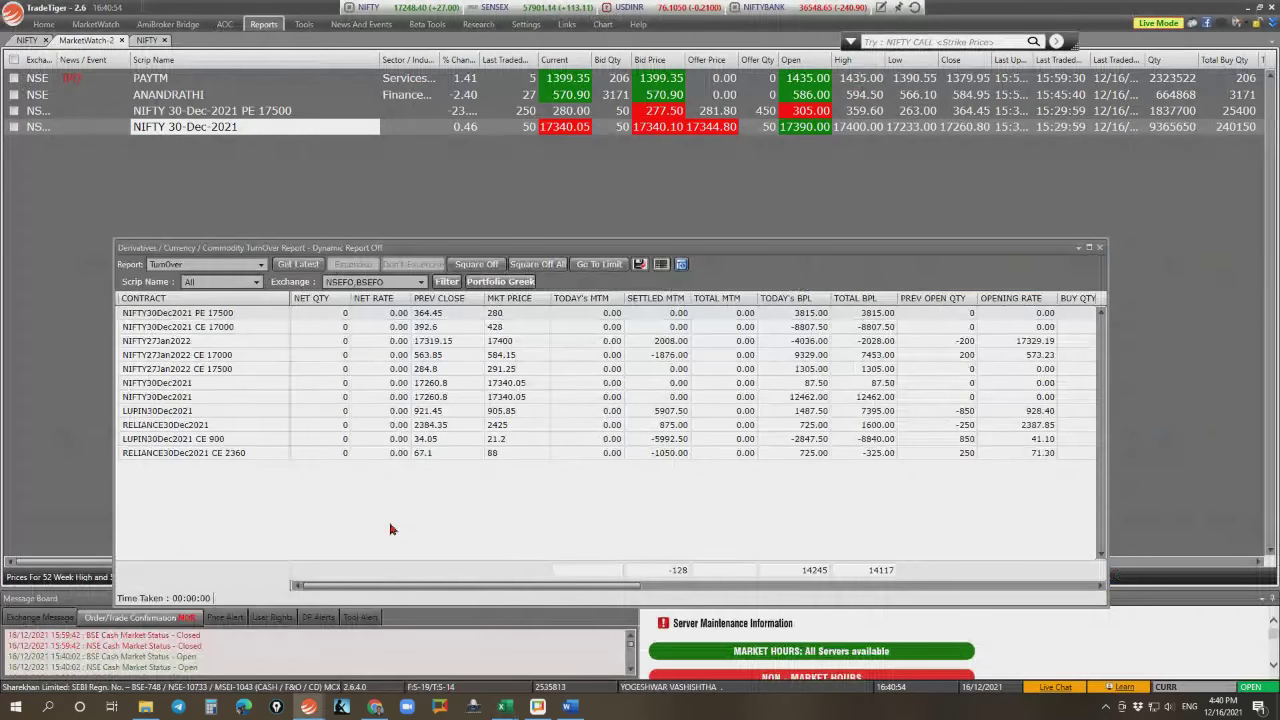
click(214, 283)
click(205, 342)
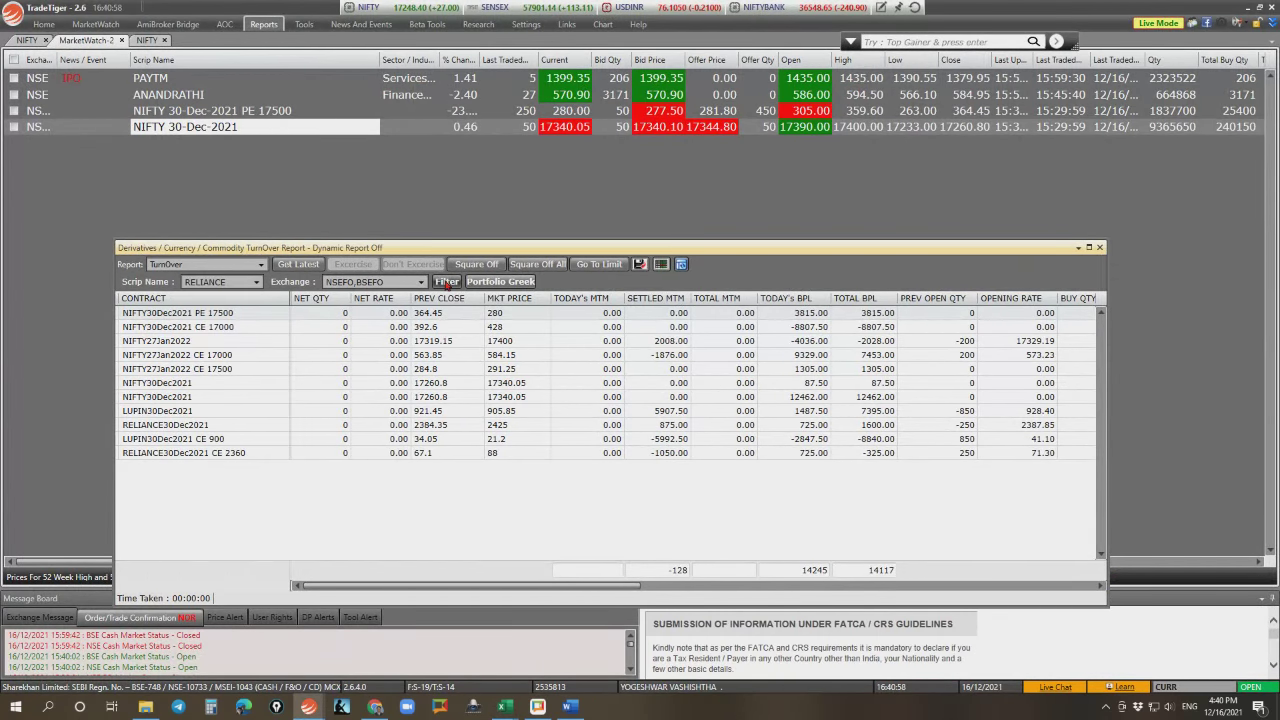
click(447, 281)
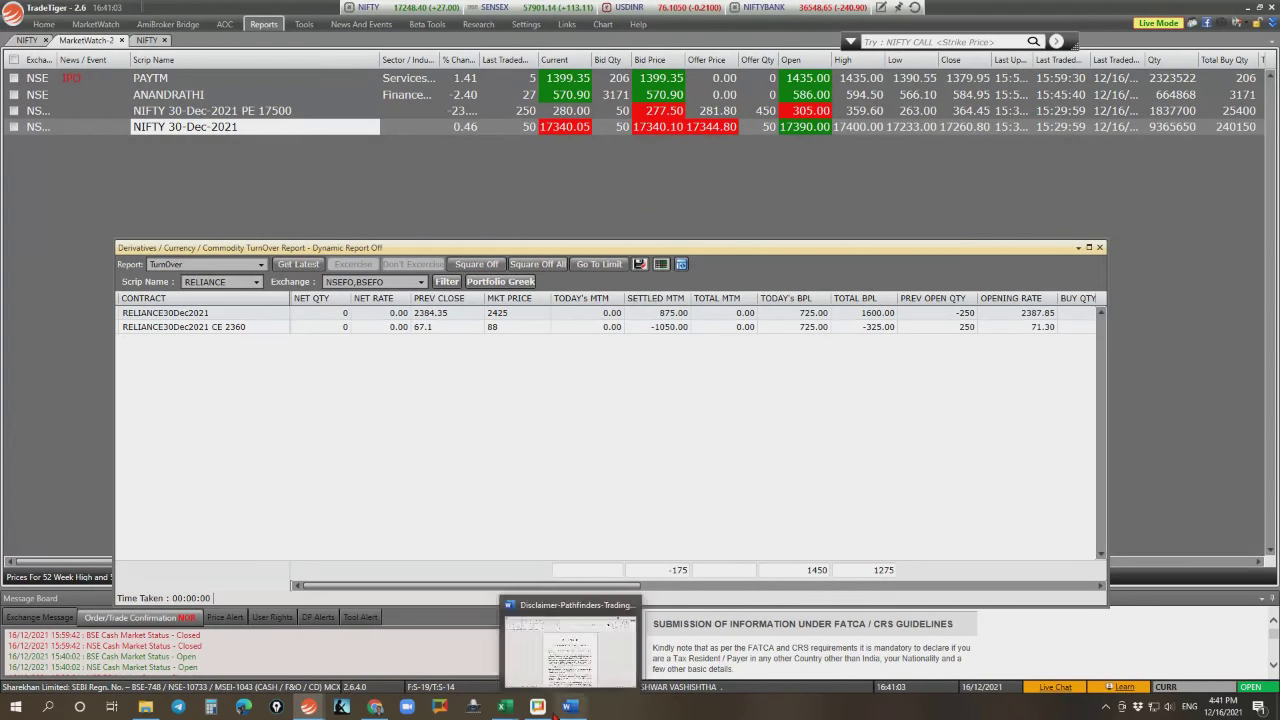
Return to the Excel trade log and enter 1275 as the booked profit of the RELIANCE 30DEC21 trade
mouse_move(505, 706)
click(500, 660)
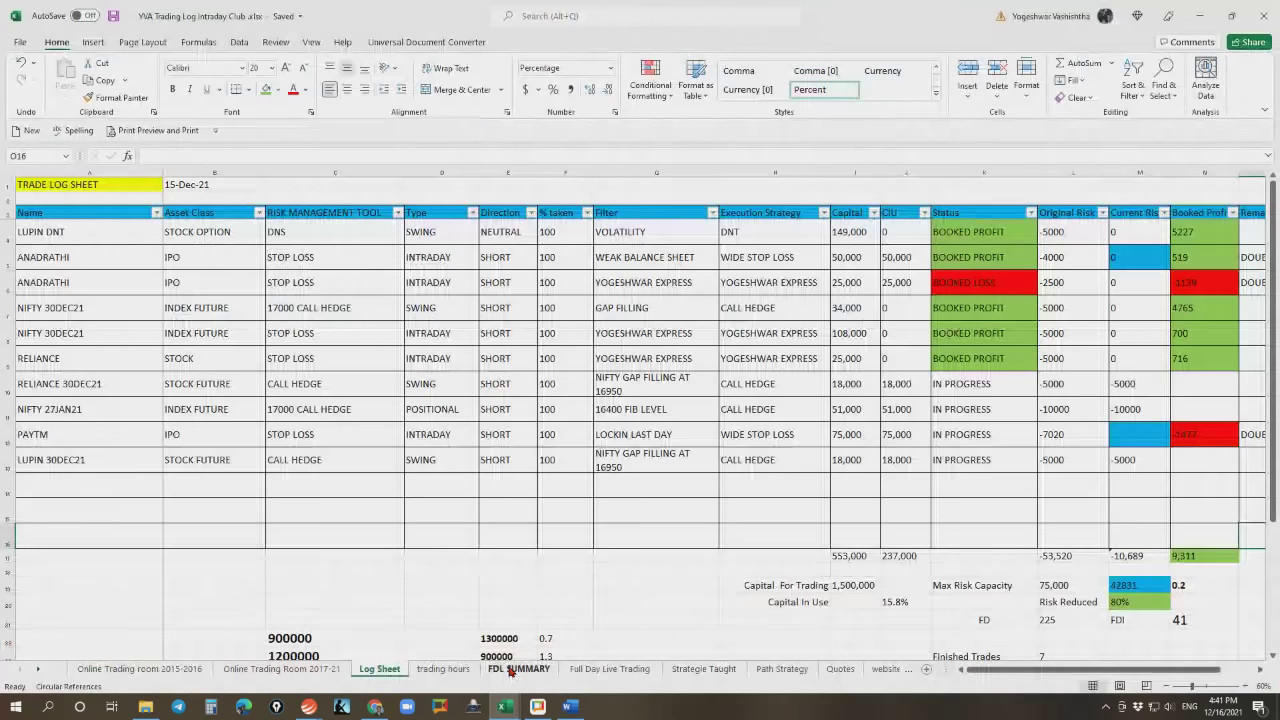
click(1261, 669)
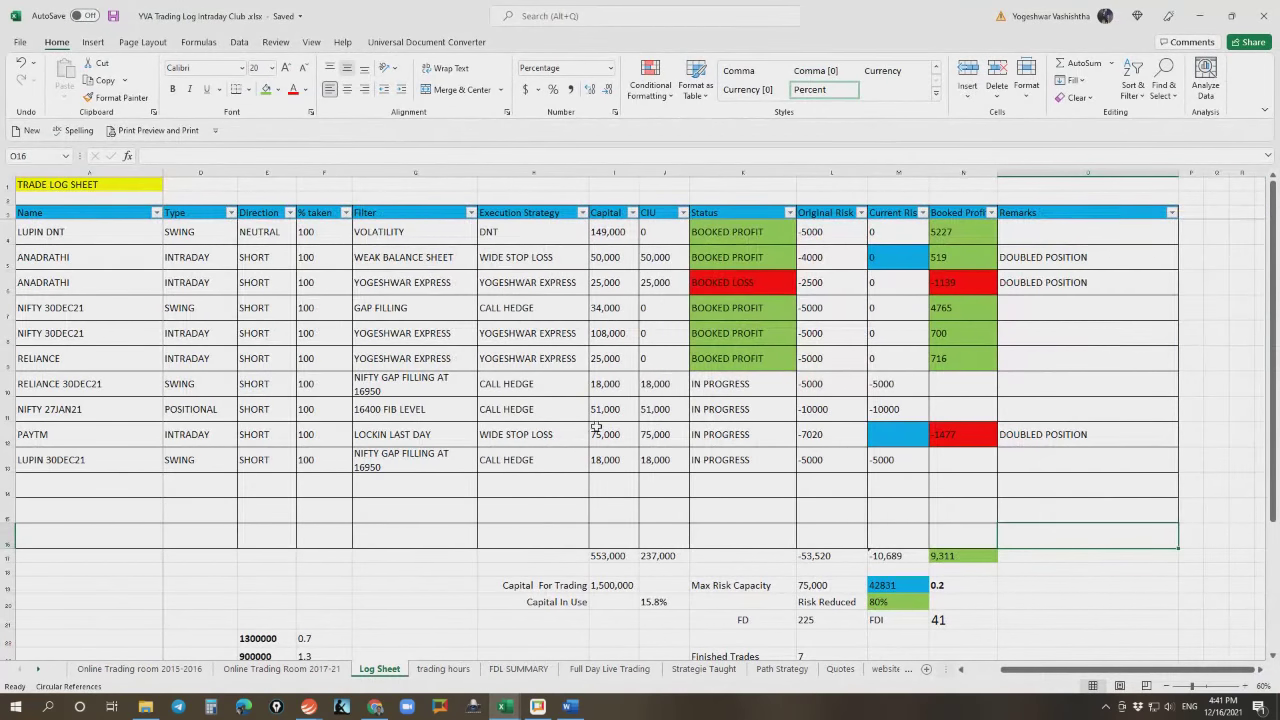
click(952, 389)
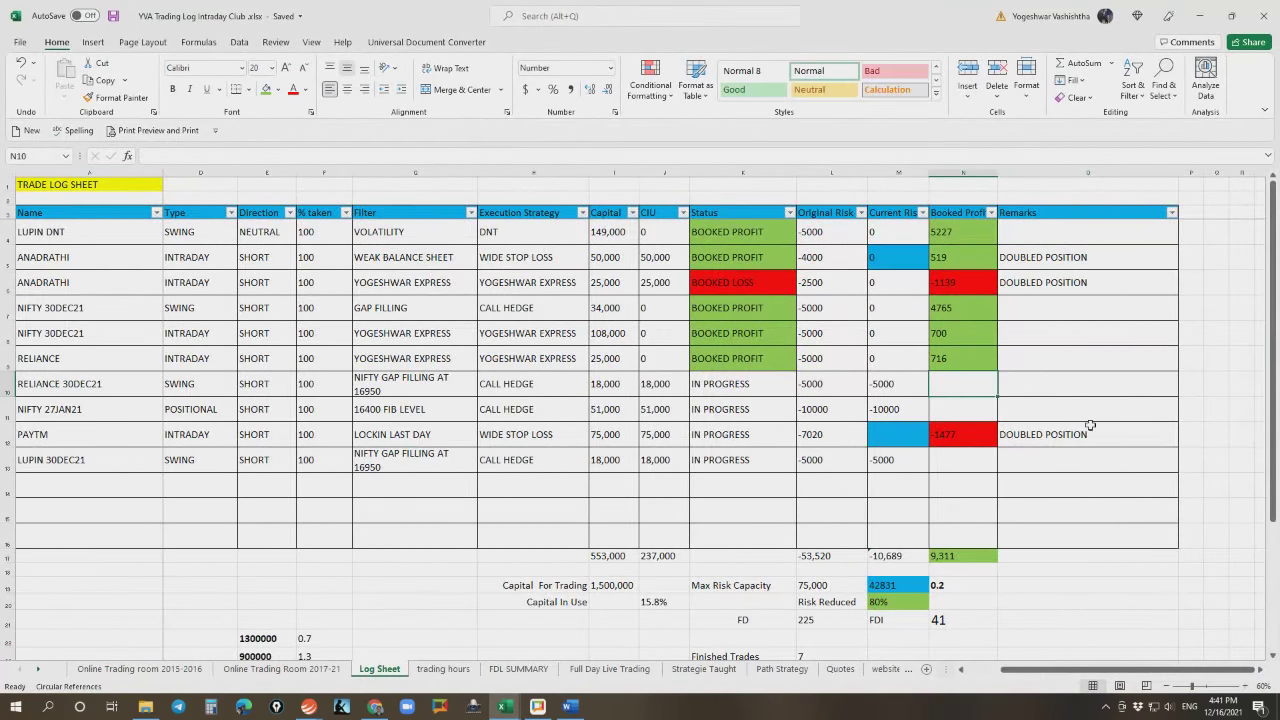
text(1275)
key(Return)
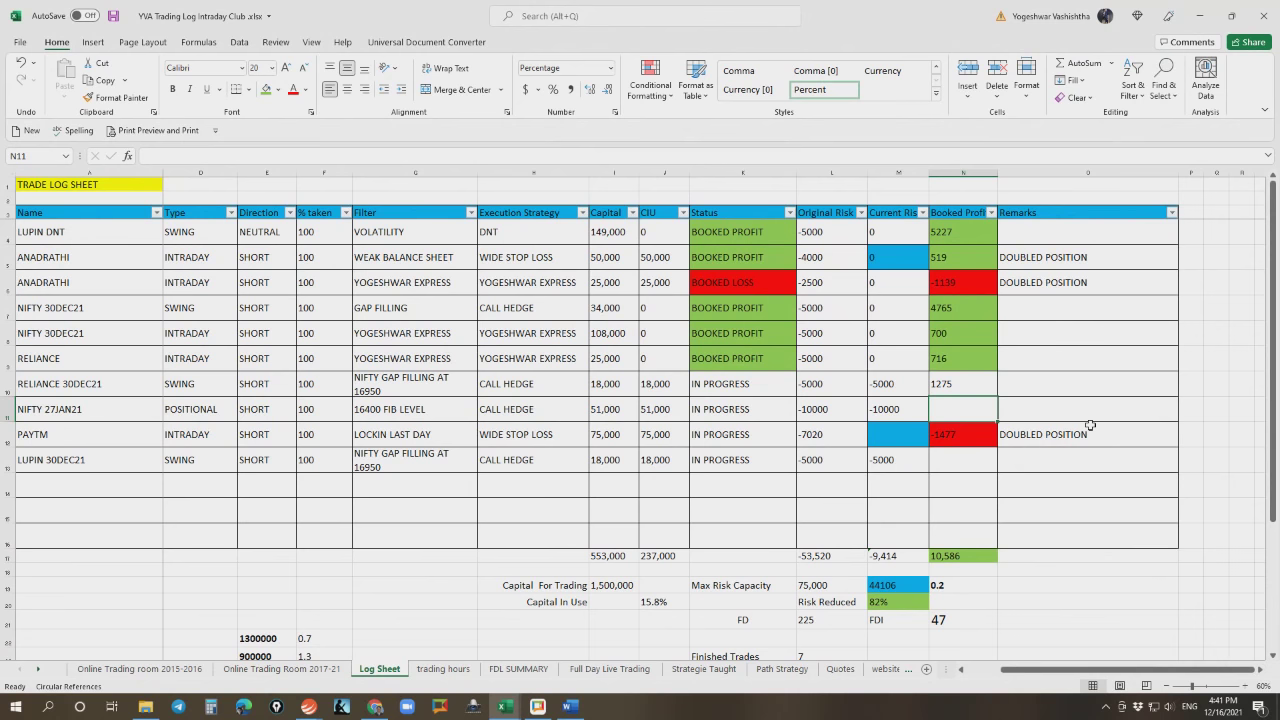
Set the RELIANCE 30DEC21 status to BOOKED PROFIT by copying the cell above, and fill its booked profit cell green
click(779, 366)
drag(797, 369, 792, 390)
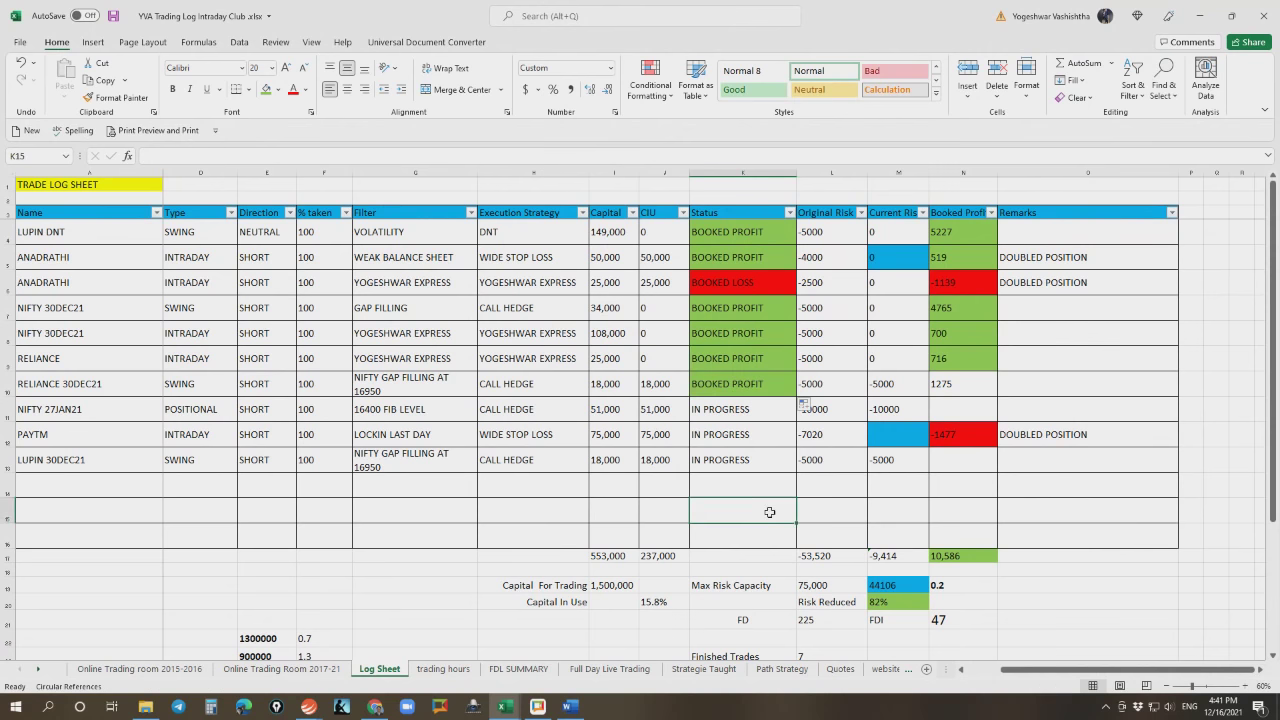
click(966, 395)
click(266, 89)
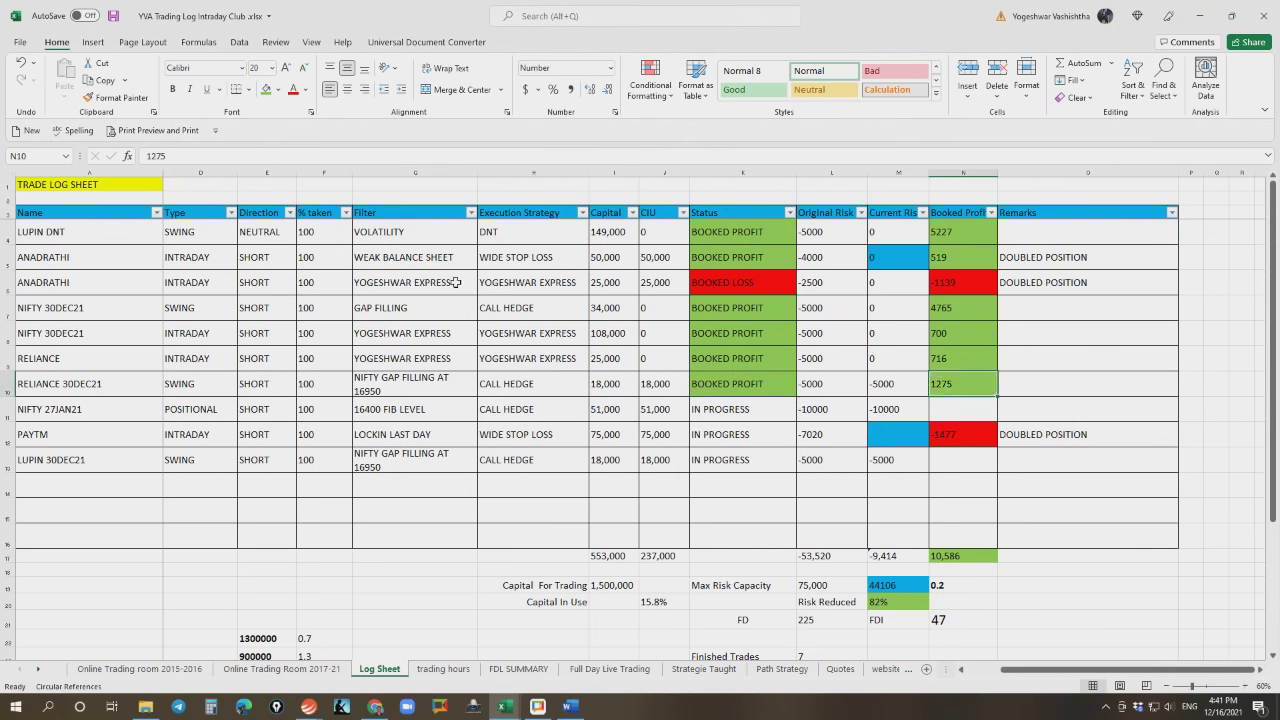
click(1079, 491)
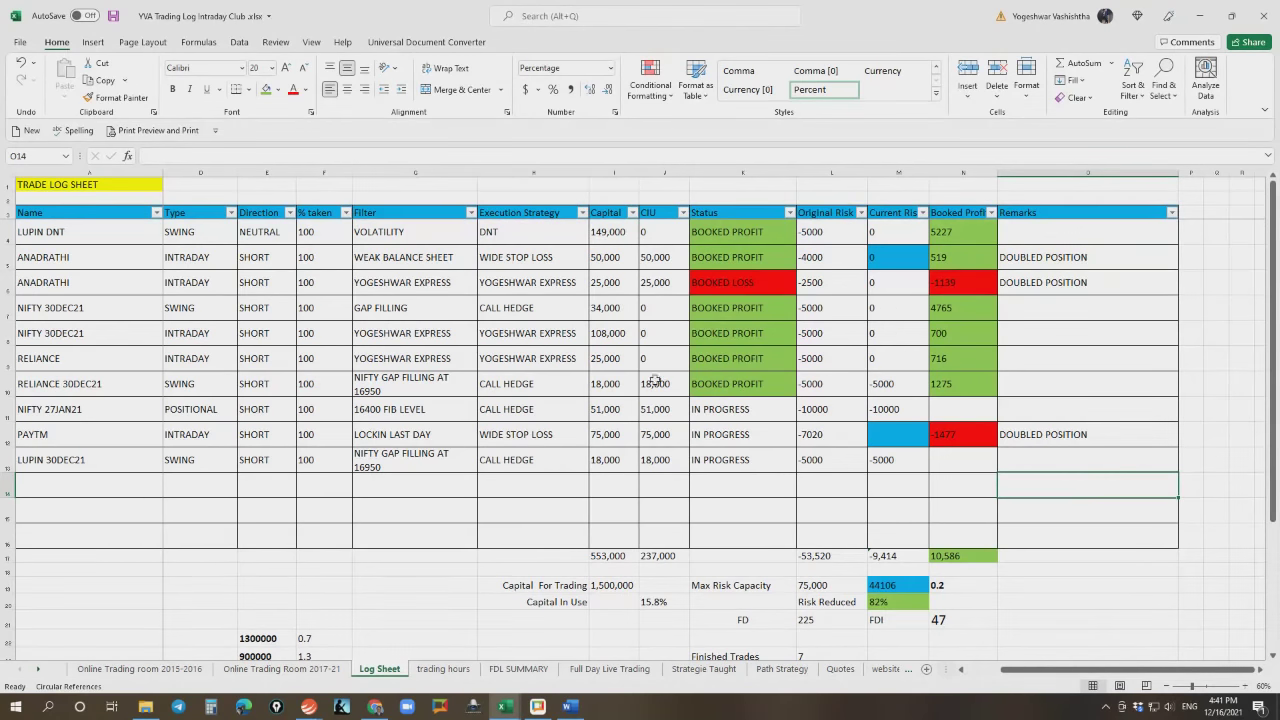
Switch to TradeTiger, filter the turnover report by NIFTY to read its total, and close the report
mouse_move(310, 706)
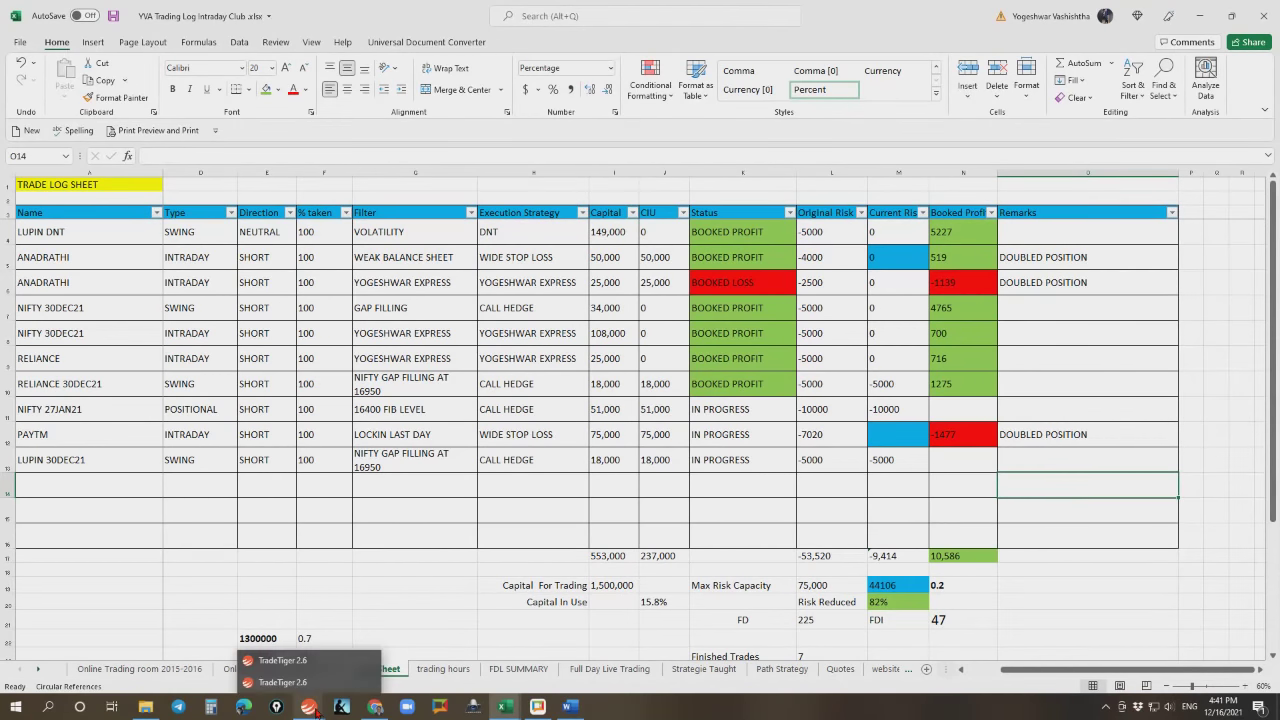
click(300, 658)
click(222, 282)
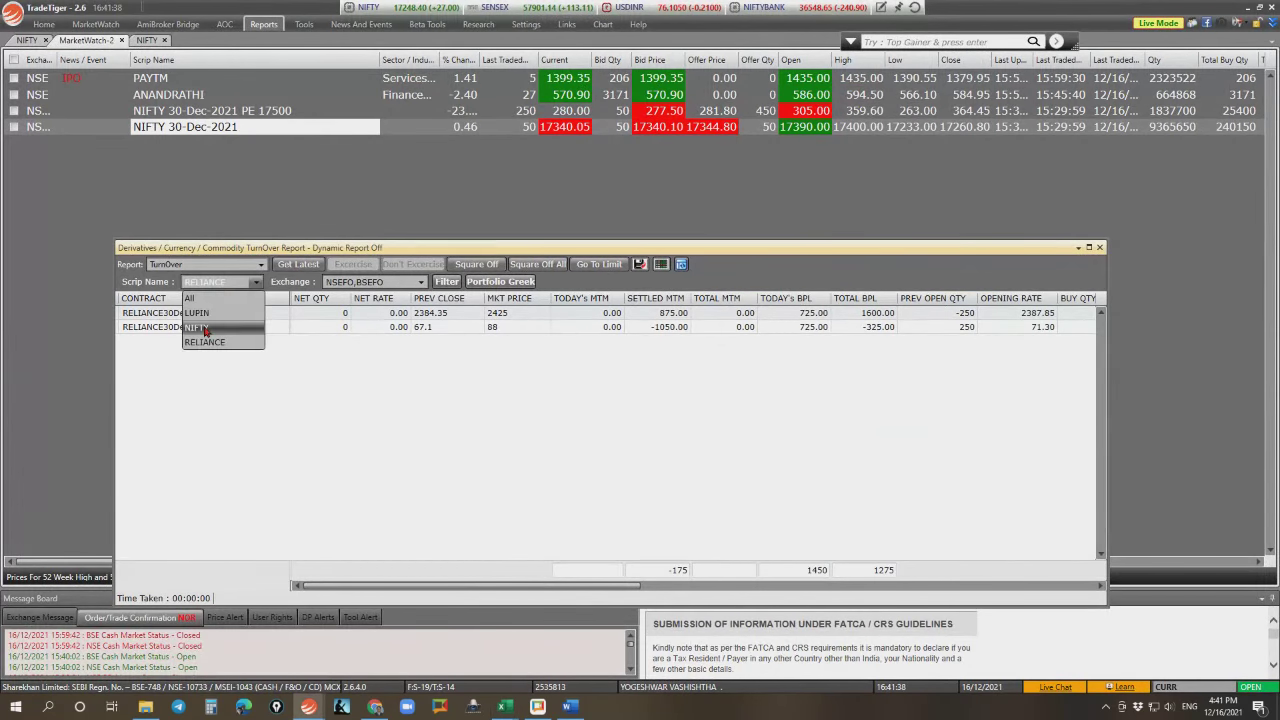
click(206, 327)
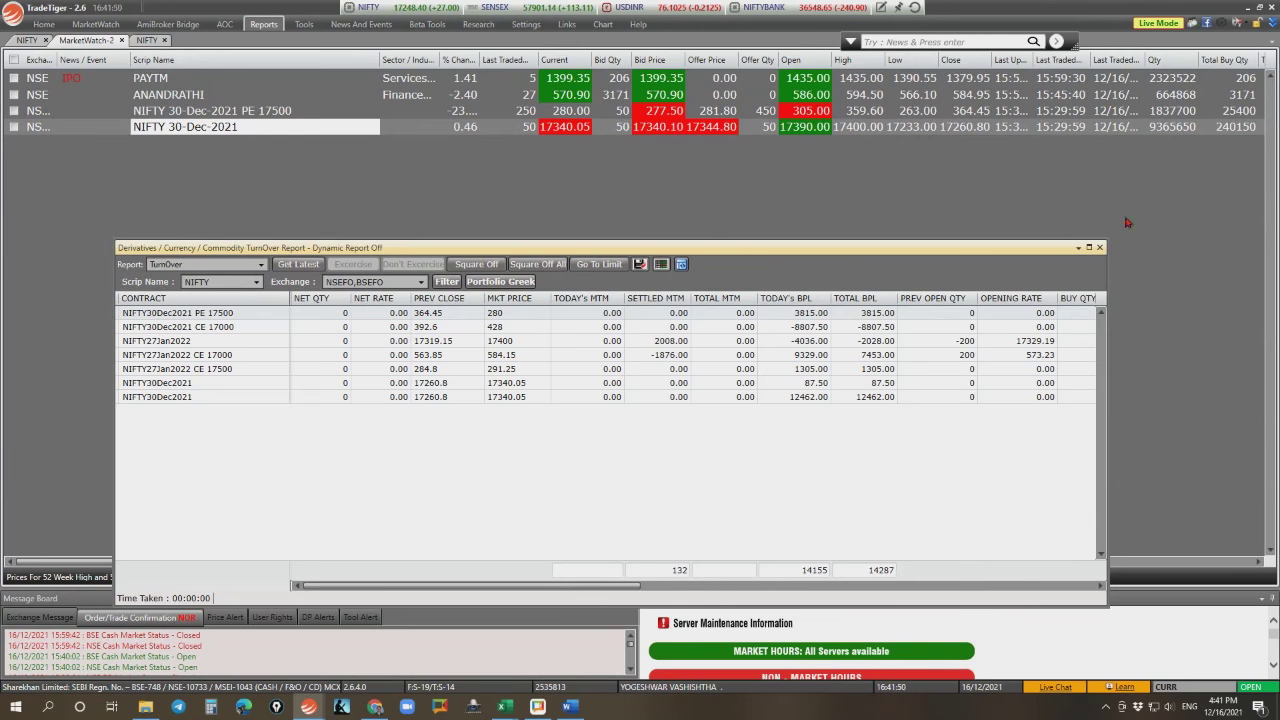
click(1099, 247)
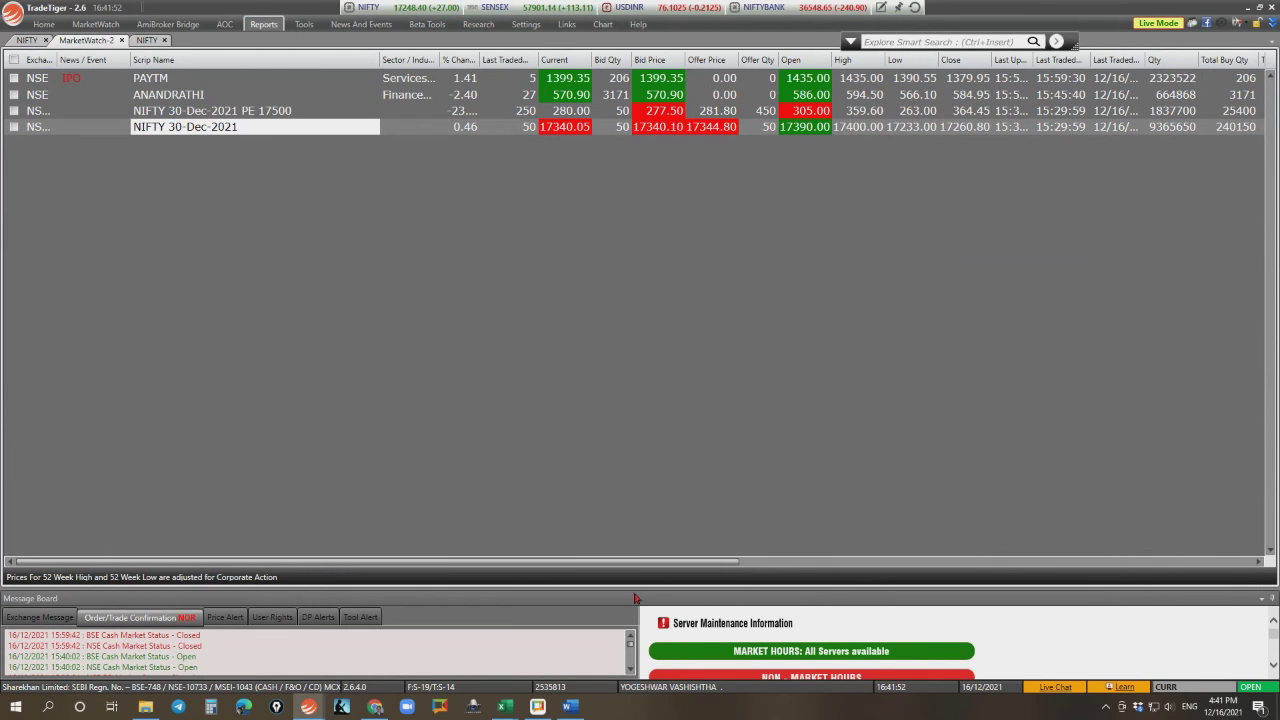
Return to the Excel trade log and enter 14287 as the booked profit of the NIFTY 27JAN21 trade
mouse_move(505, 706)
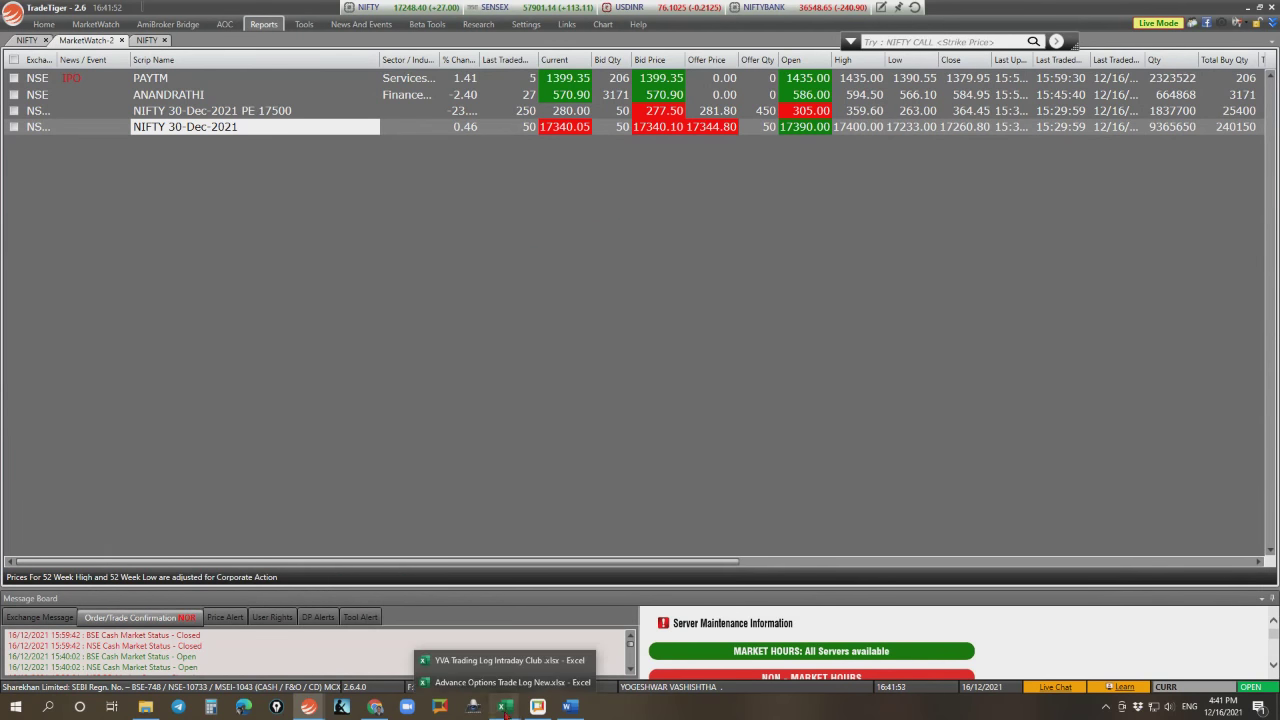
click(488, 660)
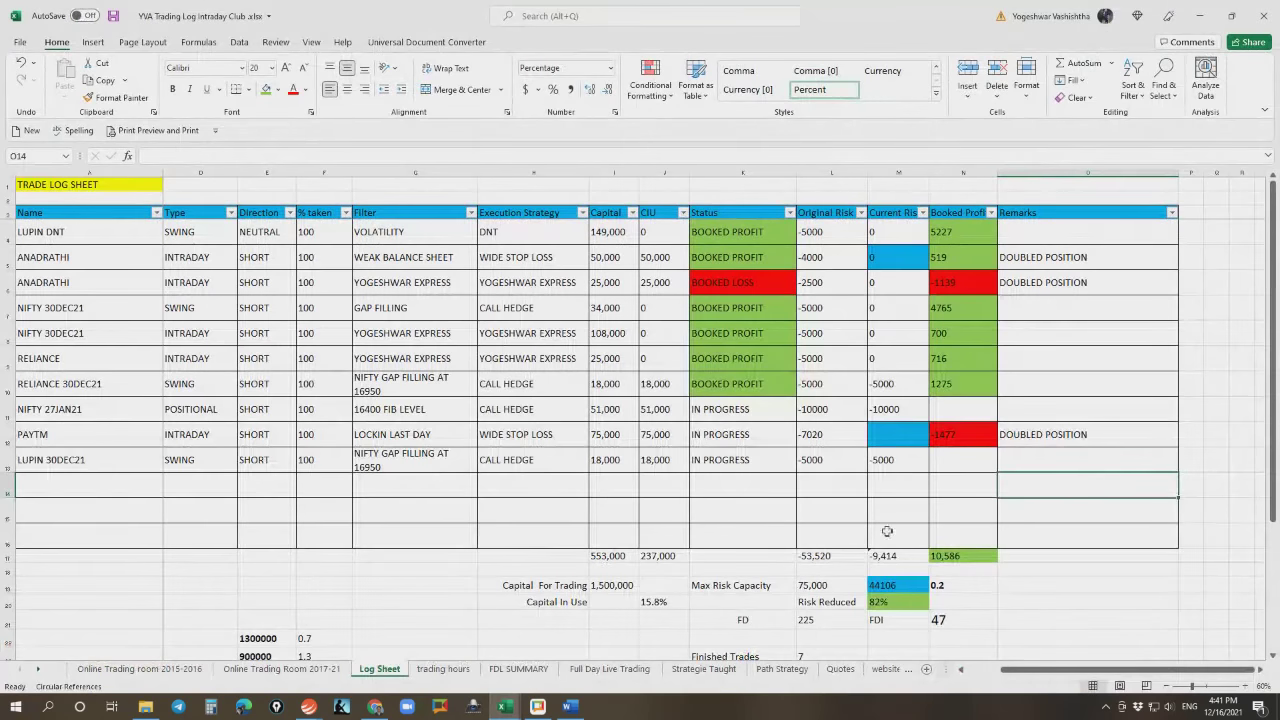
click(962, 412)
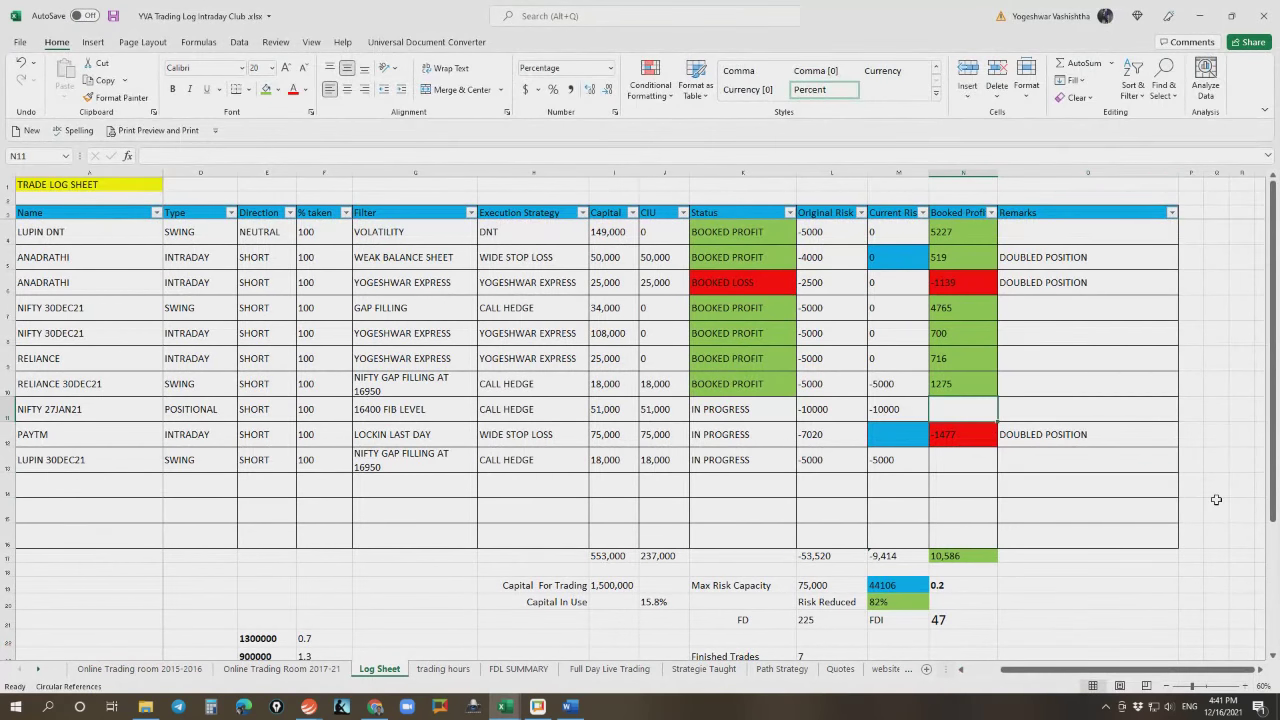
text(14)
text(287)
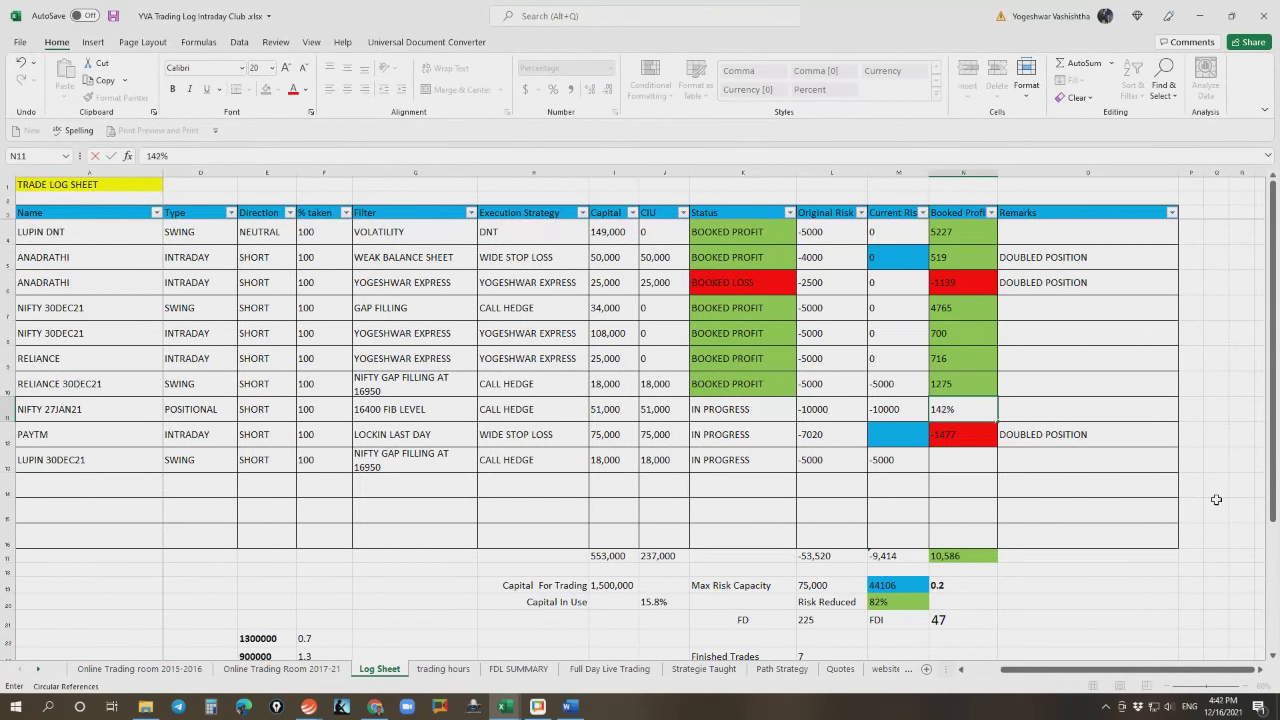
key(Return)
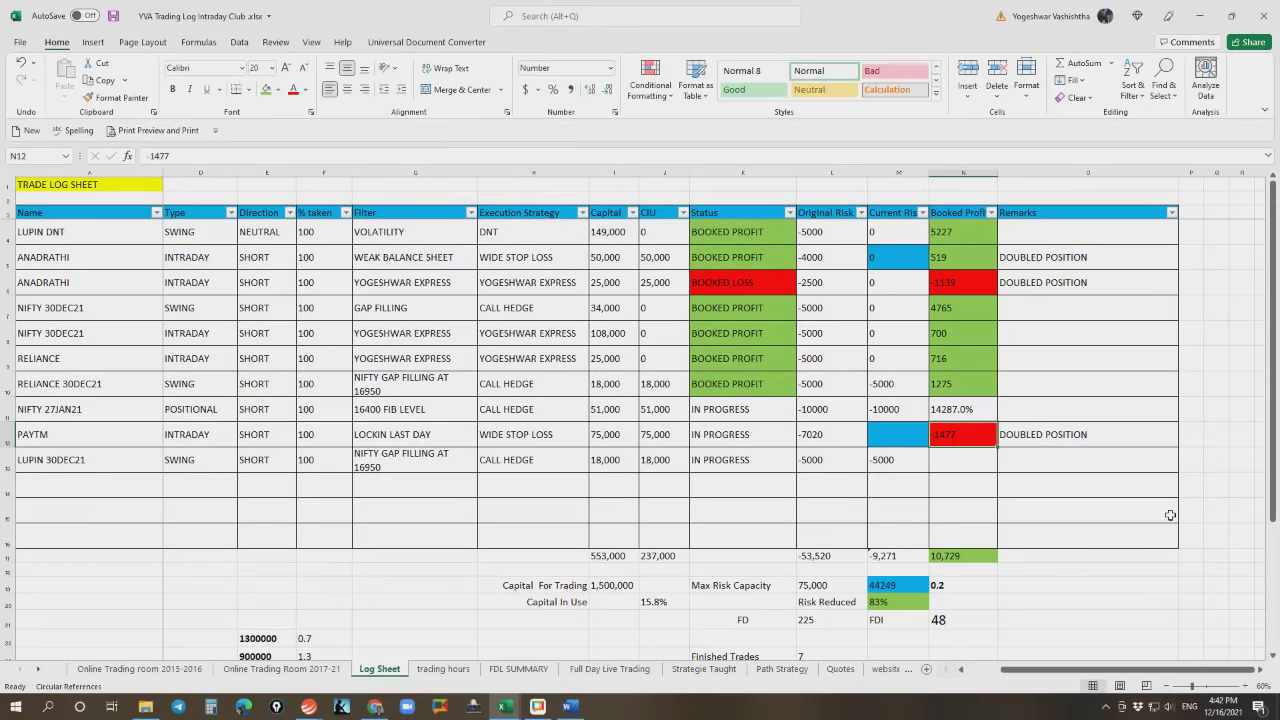
Copy the RELIANCE 30DEC21 booked profit cell down to NIFTY 27JAN21 for its number format and green fill, and re-enter 14287 there
click(975, 388)
drag(1000, 397, 1000, 420)
click(969, 409)
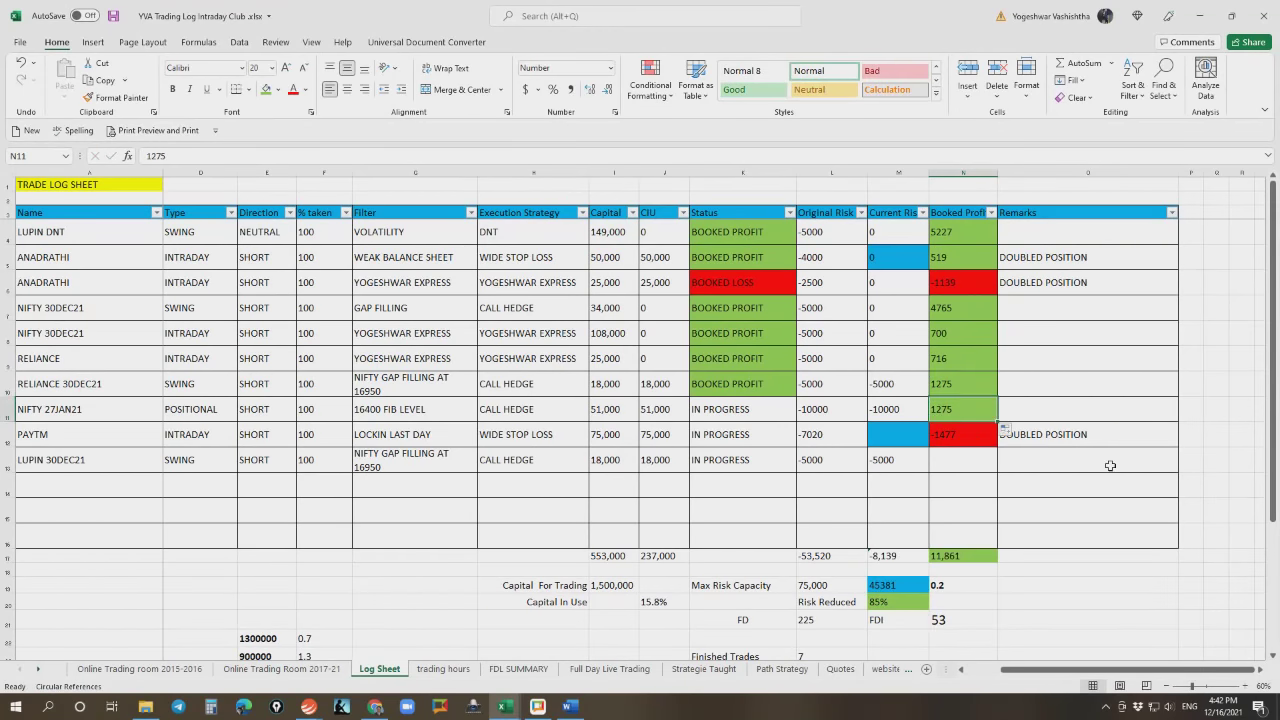
text(1428)
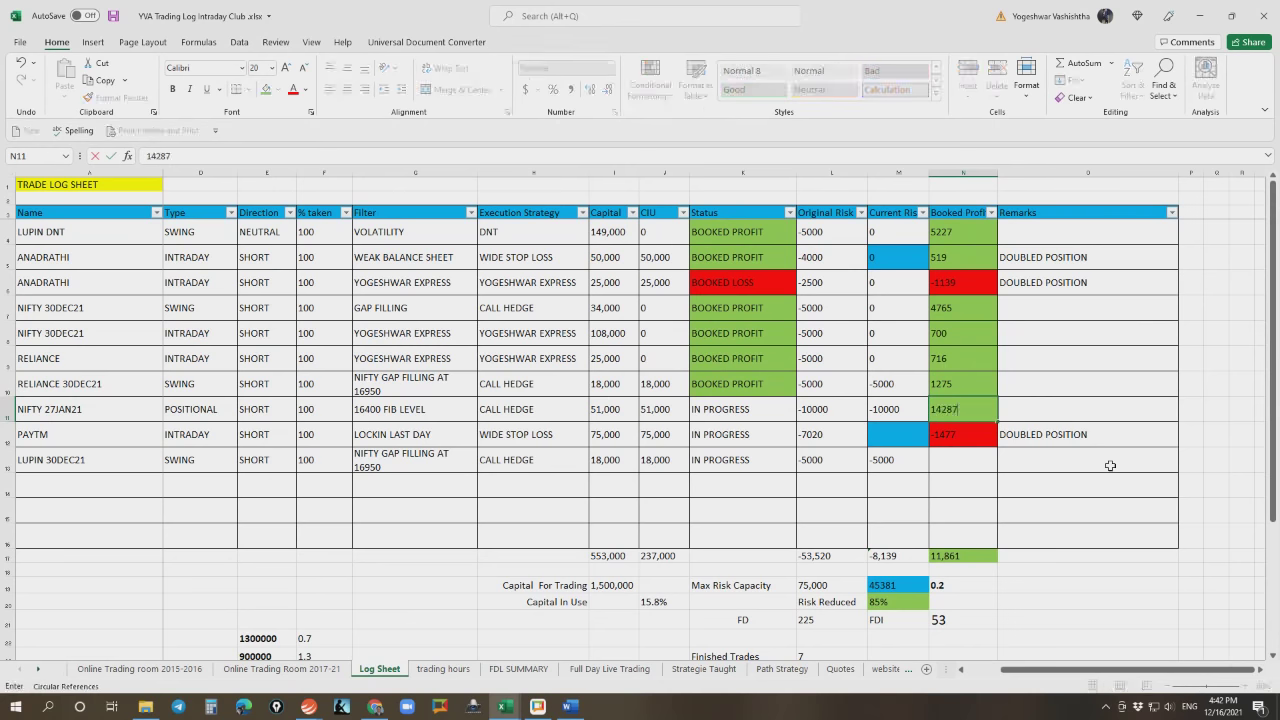
key(Return)
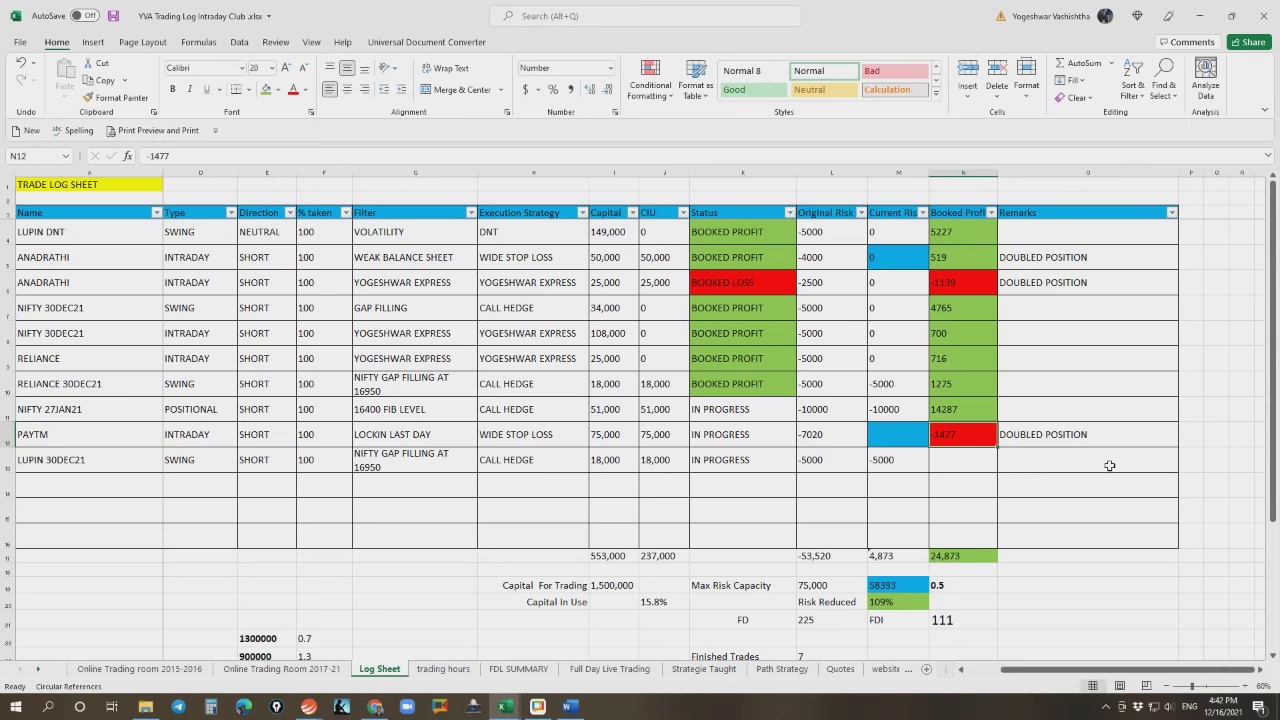
click(1046, 532)
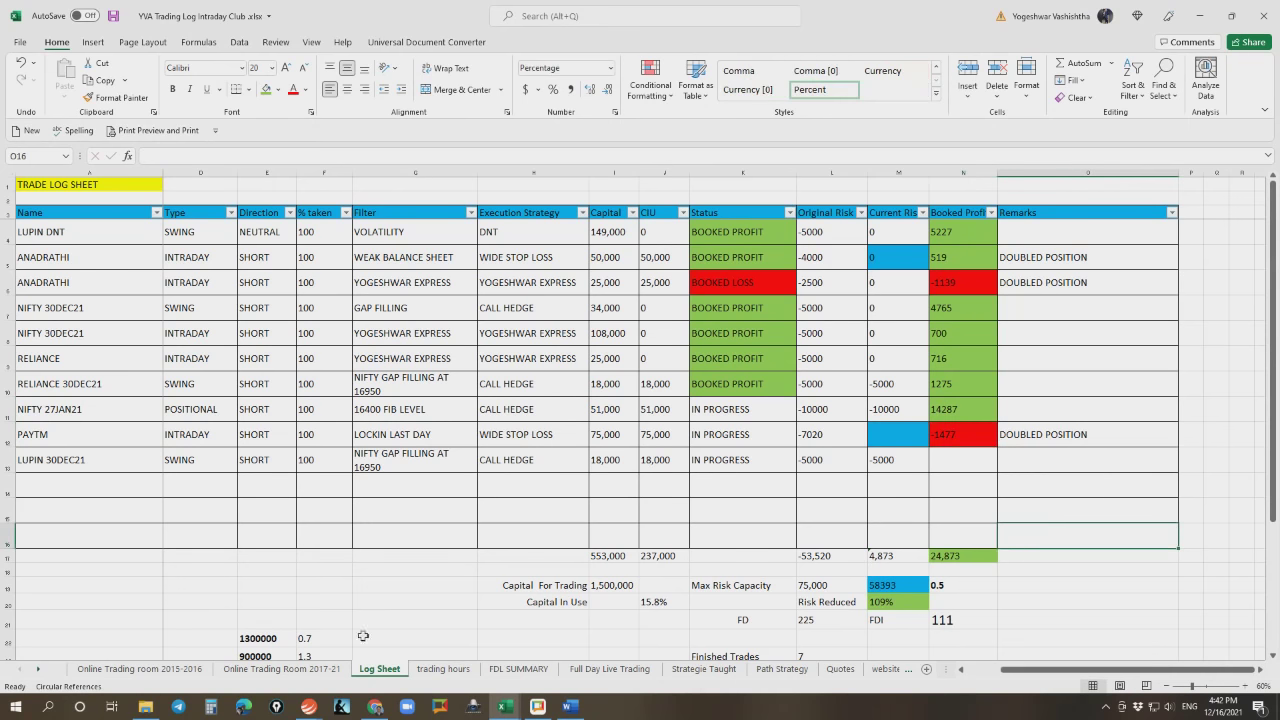
Switch to TradeTiger, reopen the derivatives turnover report and filter it by the scrip LUPIN
mouse_move(310, 708)
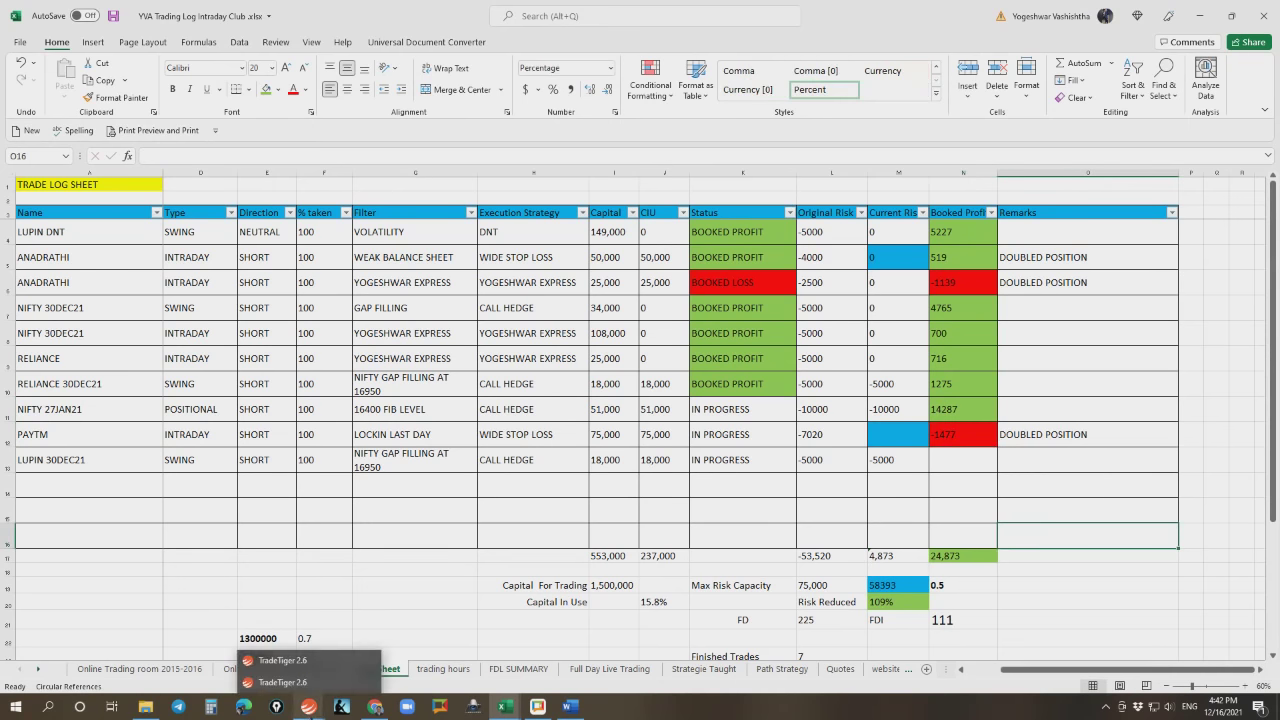
click(290, 683)
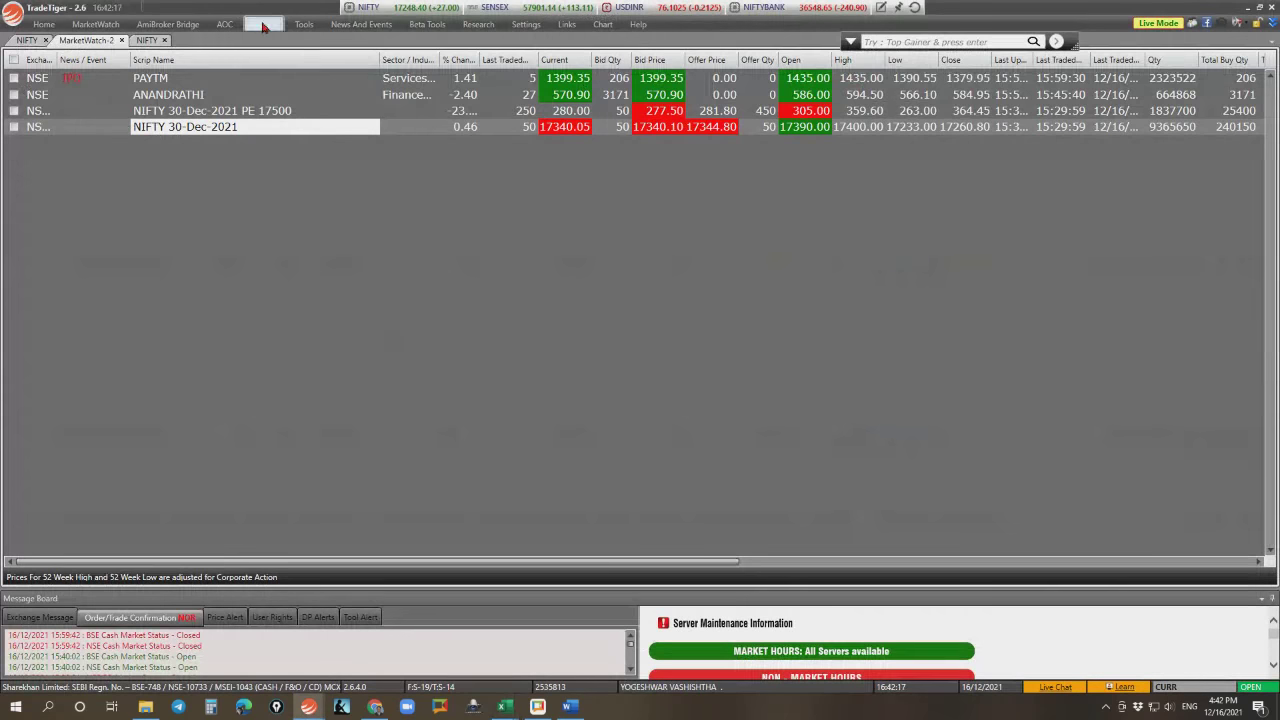
click(264, 24)
click(362, 62)
click(256, 281)
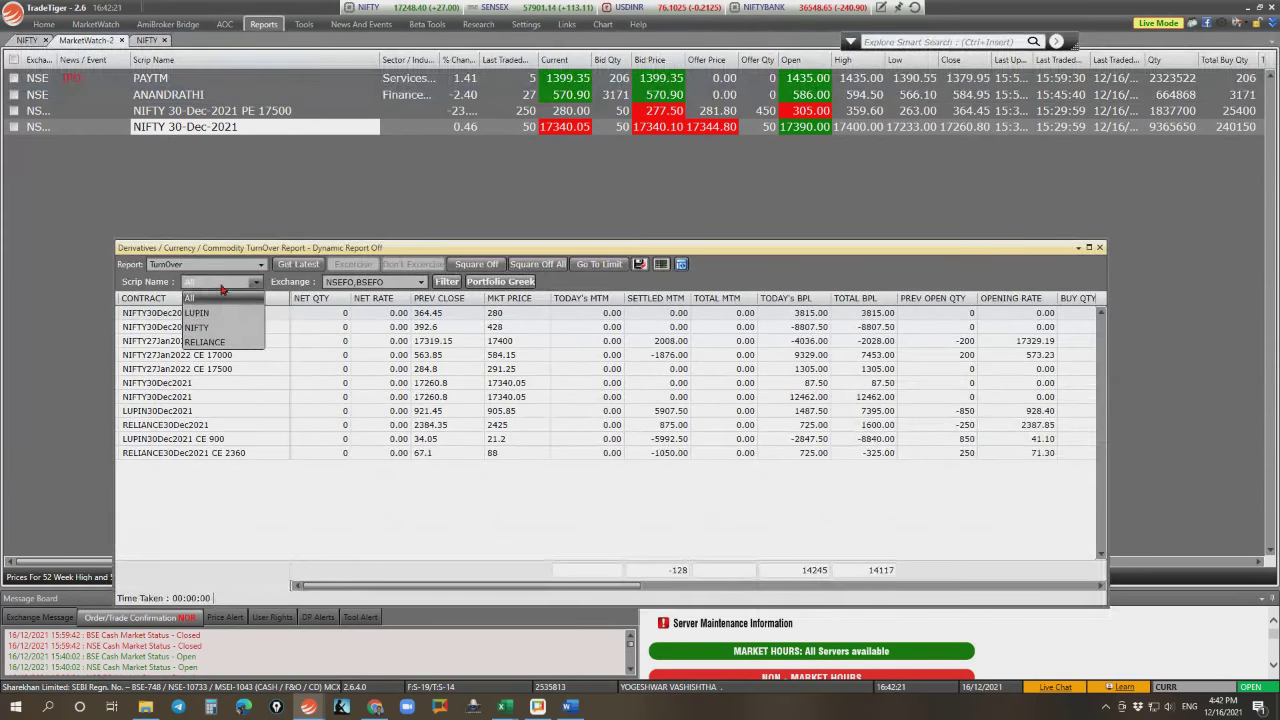
click(197, 312)
click(446, 282)
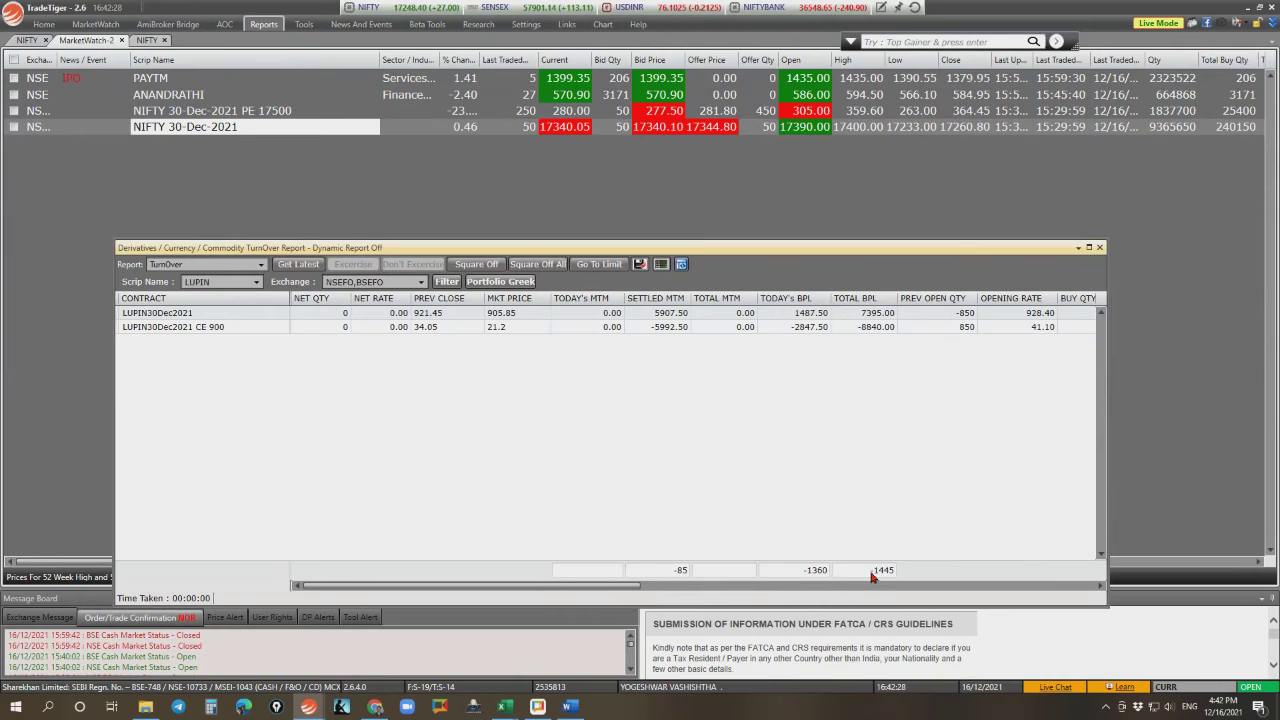
Switch to the YVA Trading Log workbook in Excel and enter -1445 as the booked profit of the LUPIN 30DEC21 trade
mouse_move(505, 706)
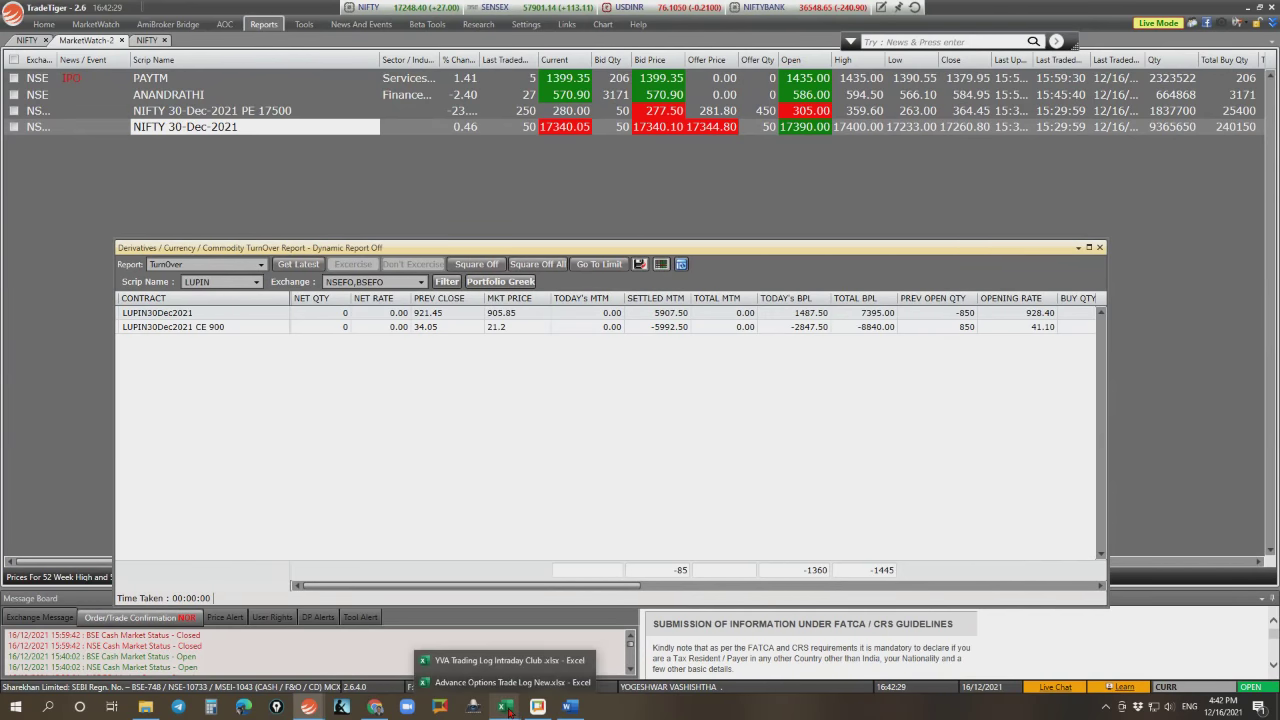
click(494, 661)
click(970, 456)
text(-)
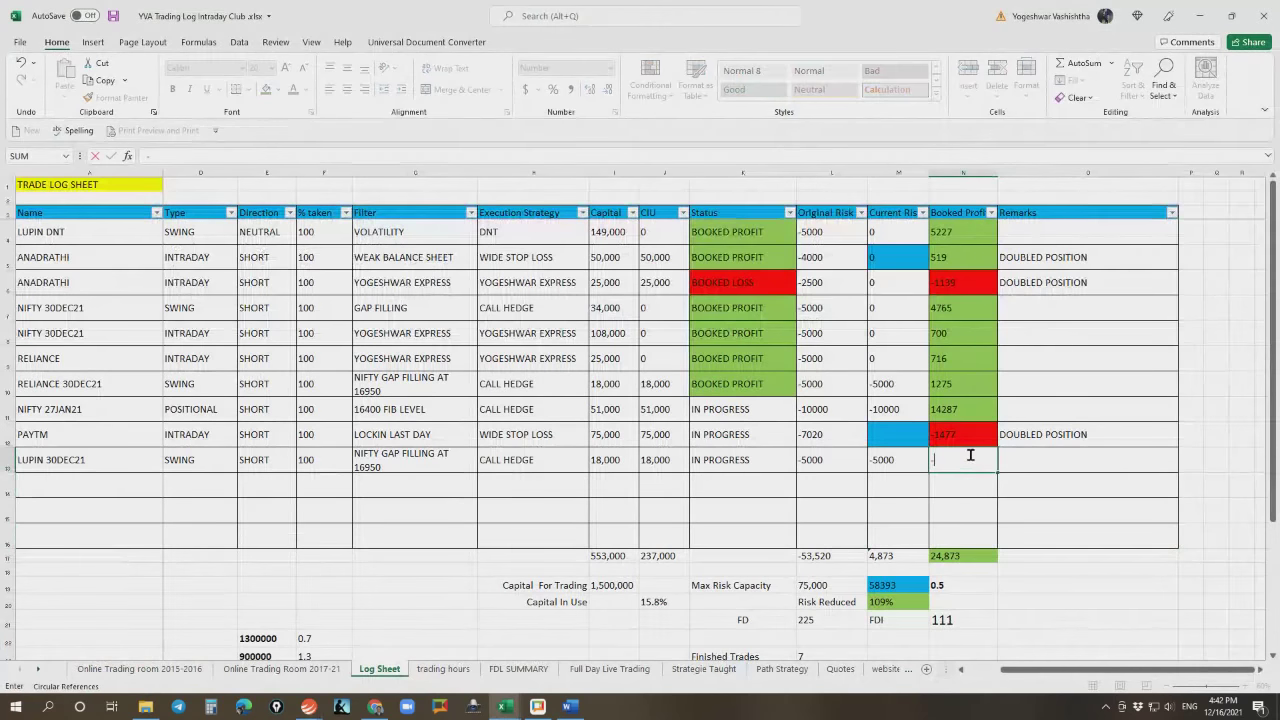
text(44)
text(45)
key(BackSpace)
key(BackSpace)
key(BackSpace)
key(BackSpace)
text(1445)
key(Return)
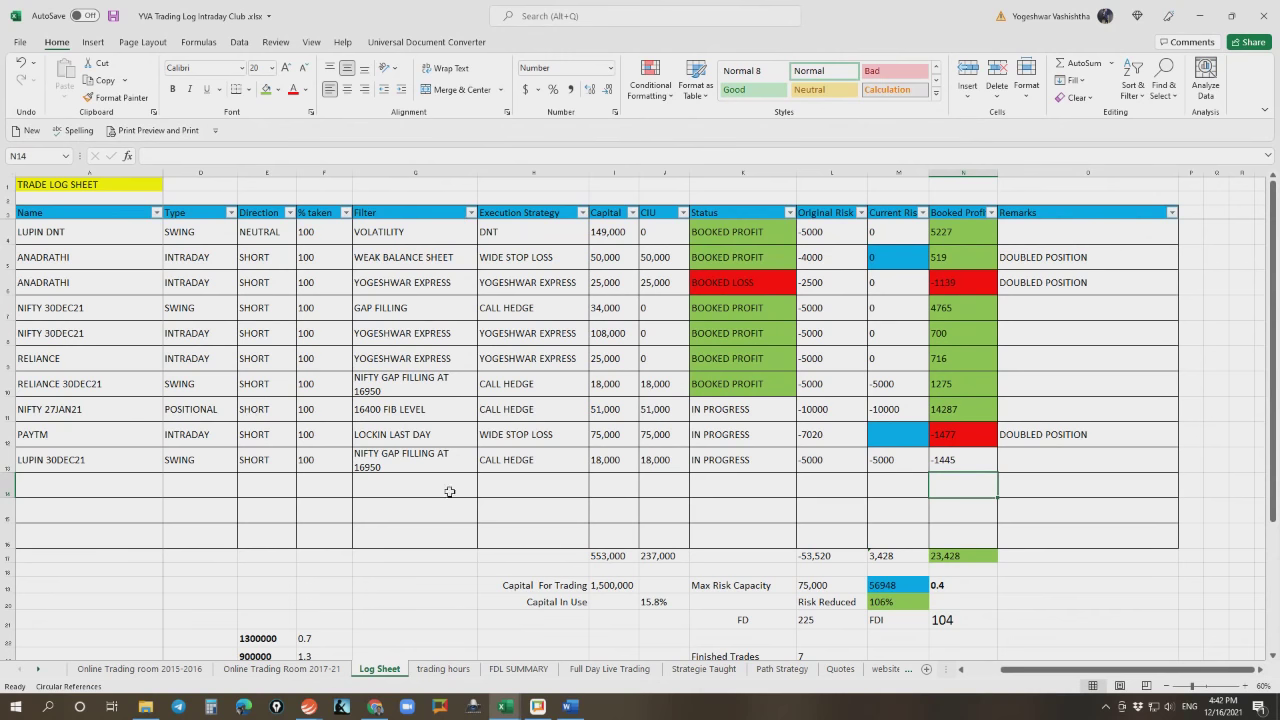
Copy existing status cells to mark NIFTY 27JAN21 as BOOKED PROFIT and PAYTM as BOOKED LOSS, including their fill colours
click(740, 378)
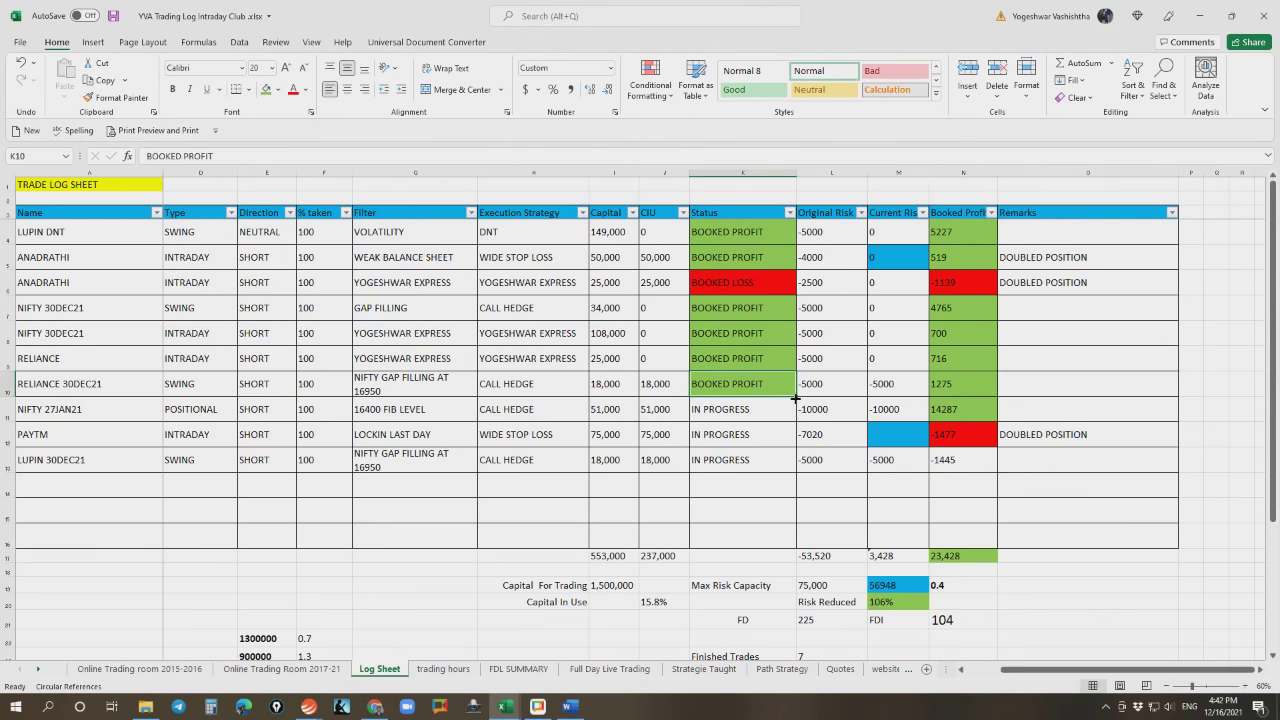
drag(795, 397, 798, 421)
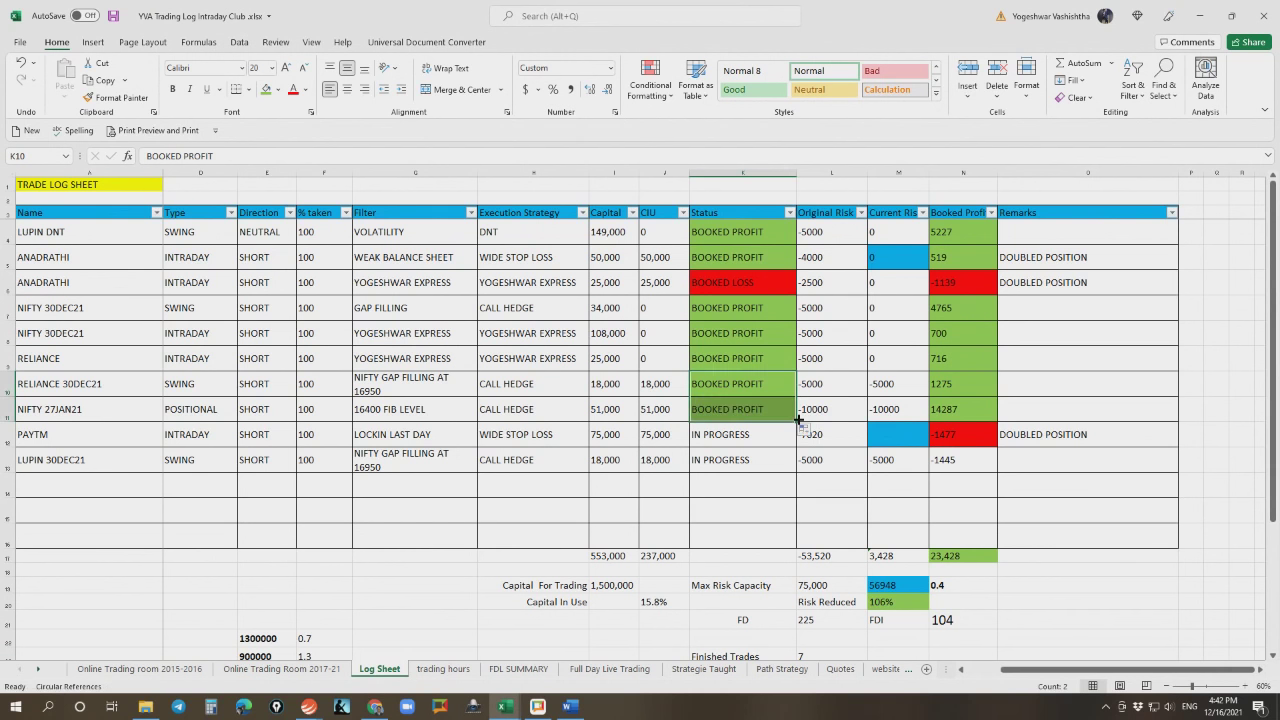
click(777, 283)
key(ctrl+c)
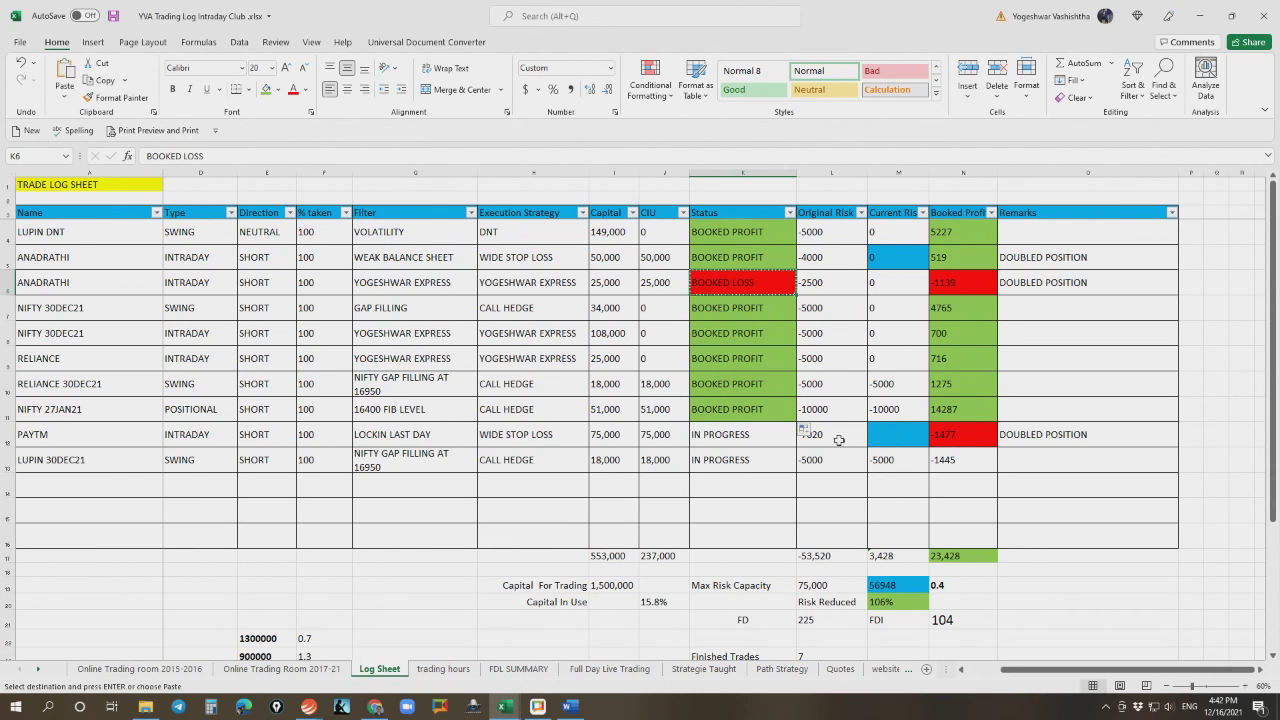
click(785, 441)
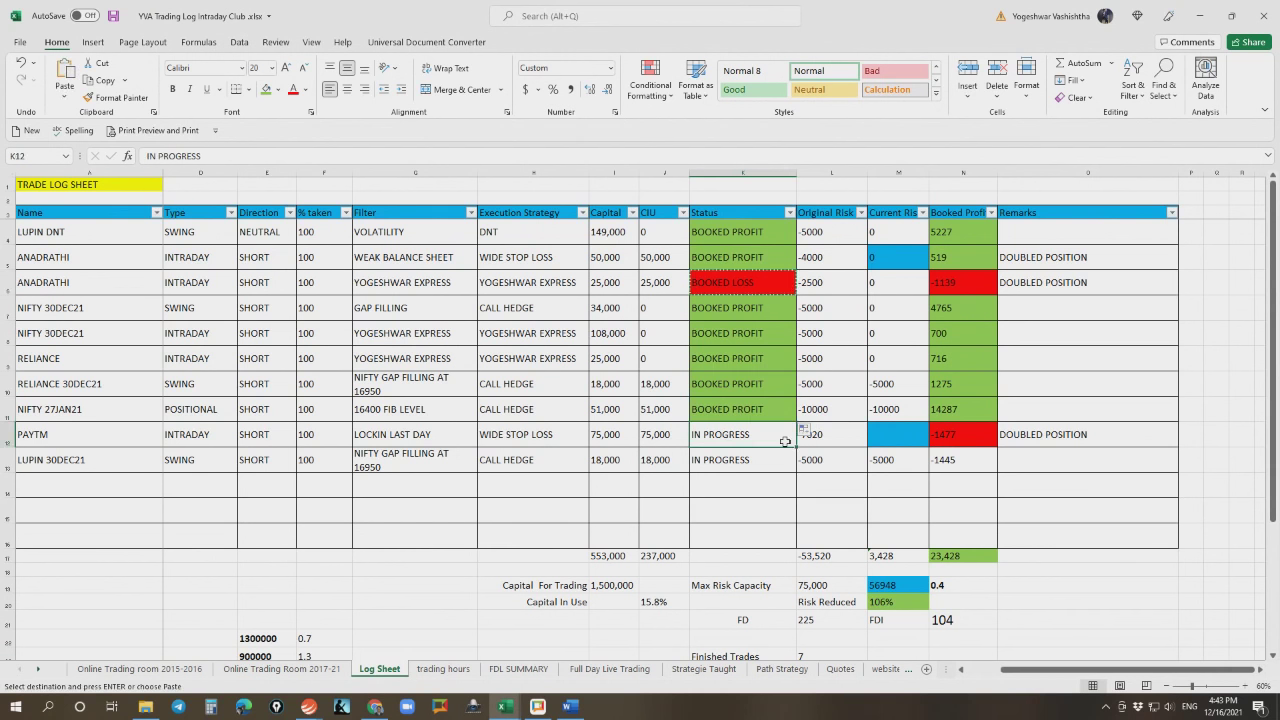
key(ctrl+v)
Copy the BOOKED PROFIT status from the intraday NIFTY 30DEC21 trade to the LUPIN 30DEC21 trade
click(748, 330)
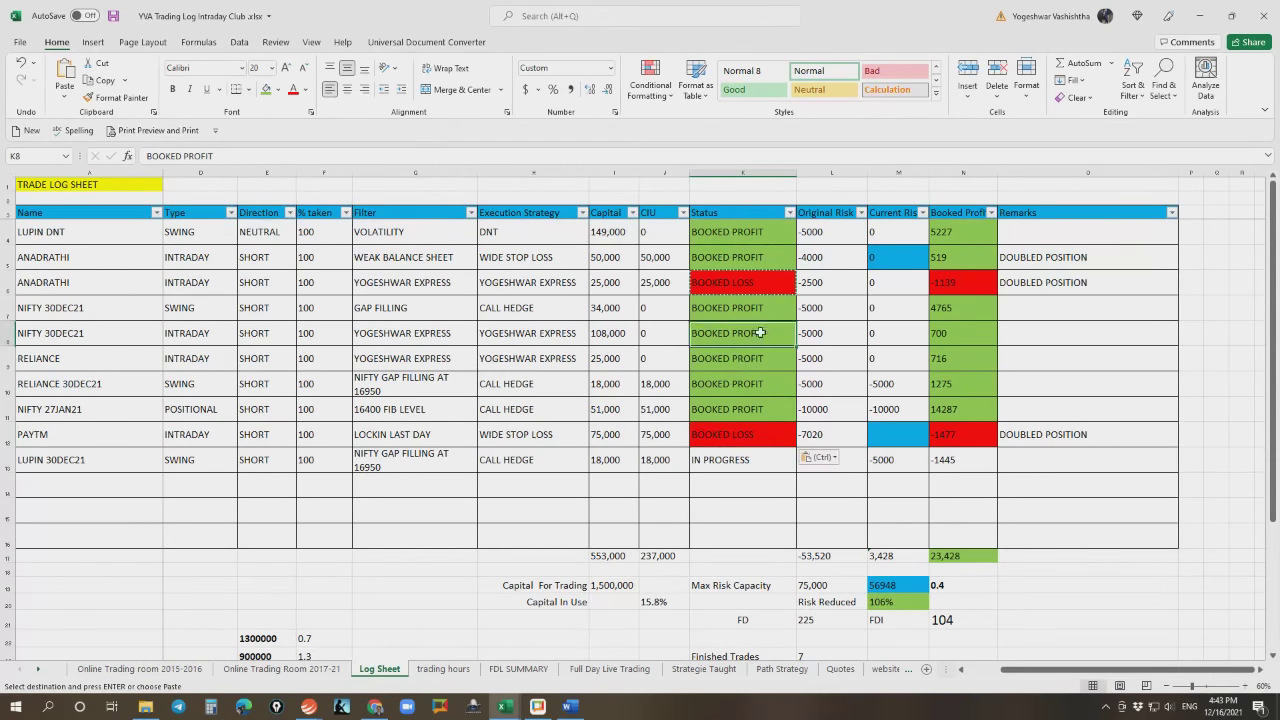
key(ctrl+c)
click(750, 461)
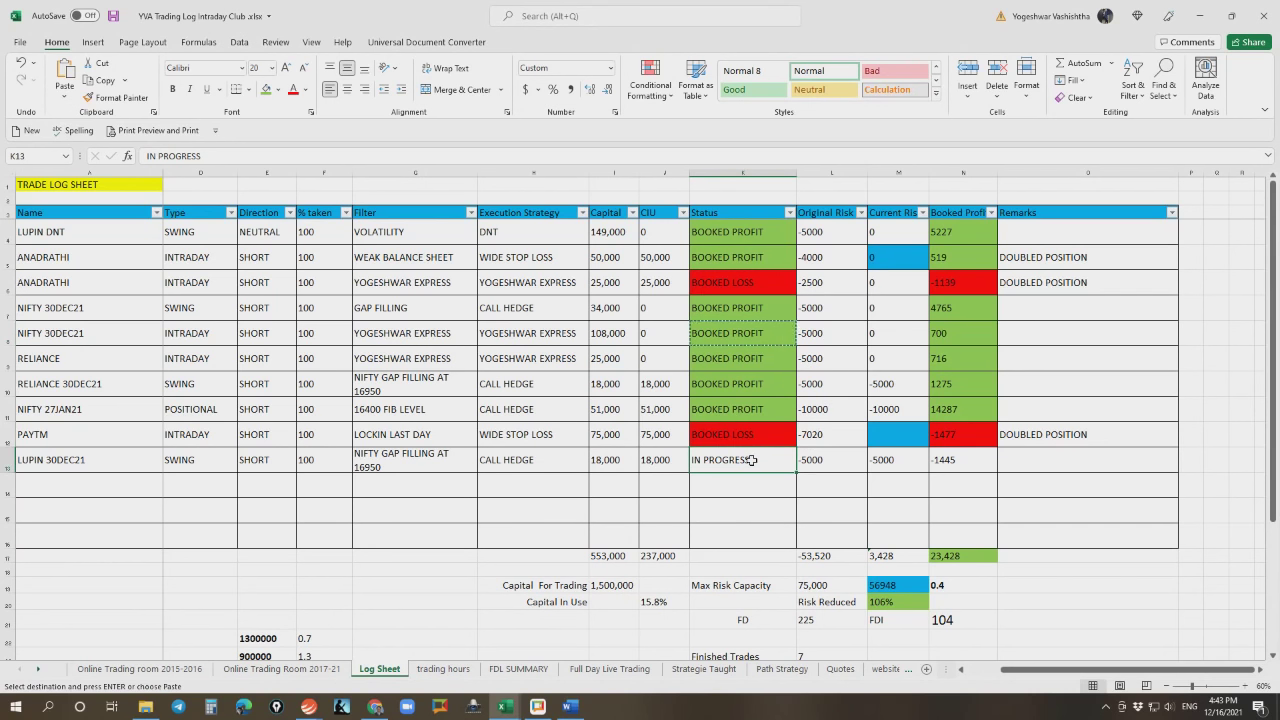
key(ctrl+v)
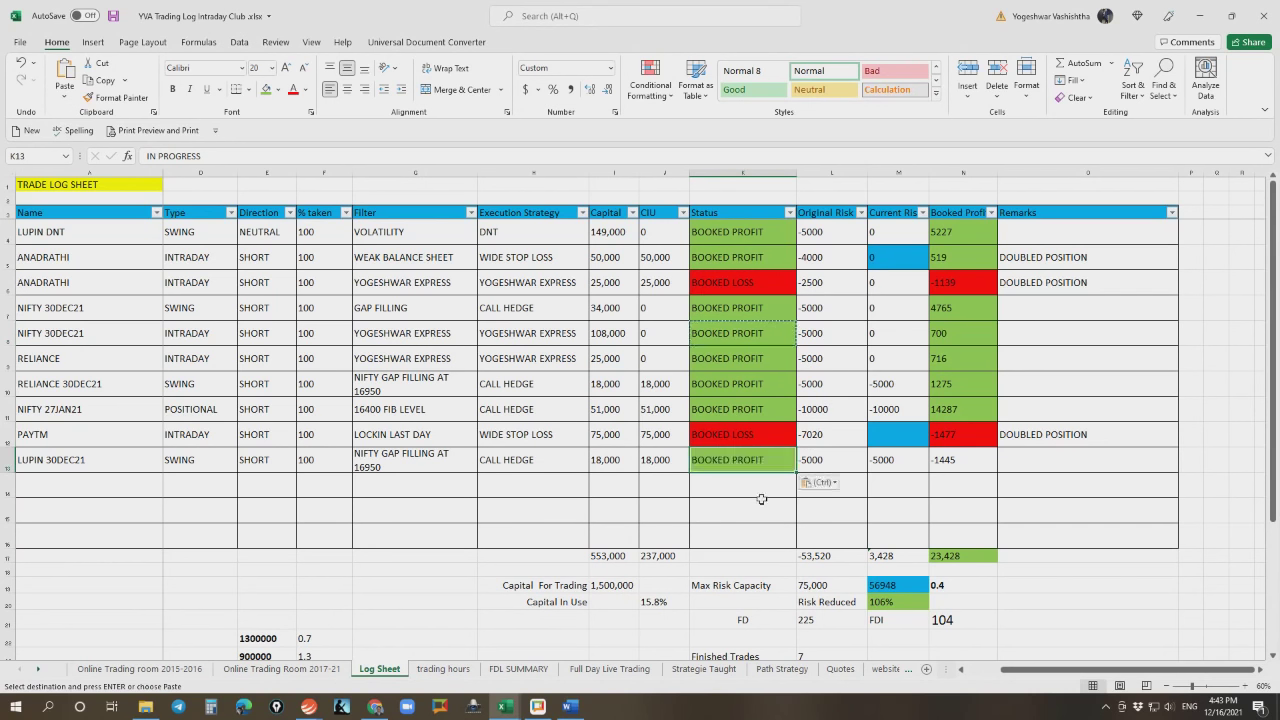
Fill the BOOKED LOSS status from the PAYTM trade down to the LUPIN 30DEC21 trade
click(785, 435)
drag(796, 447, 794, 470)
click(750, 525)
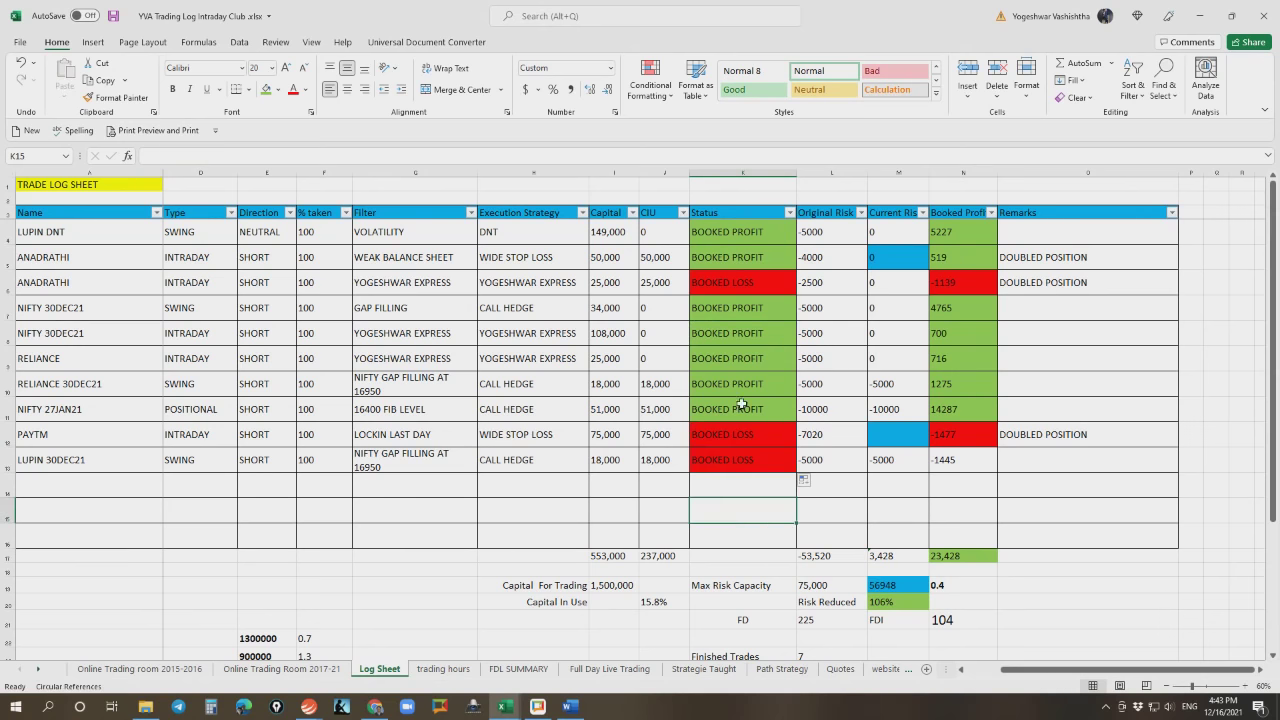
click(1086, 483)
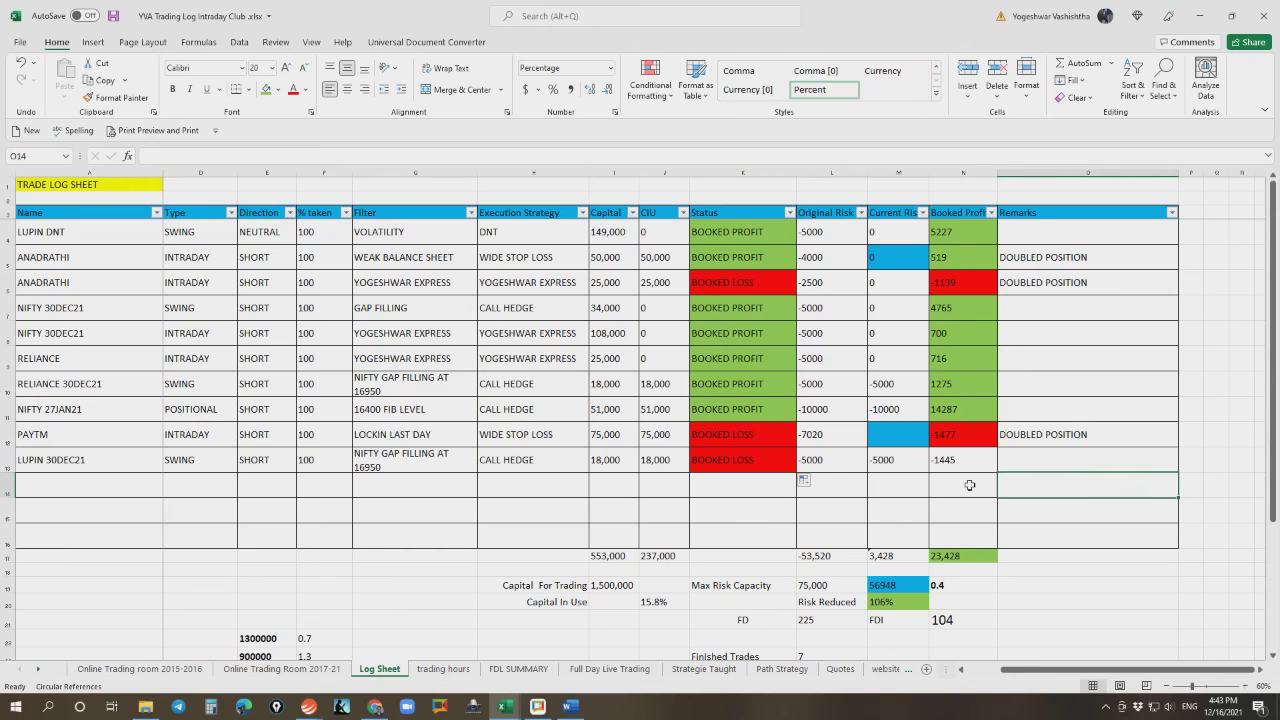
click(1067, 567)
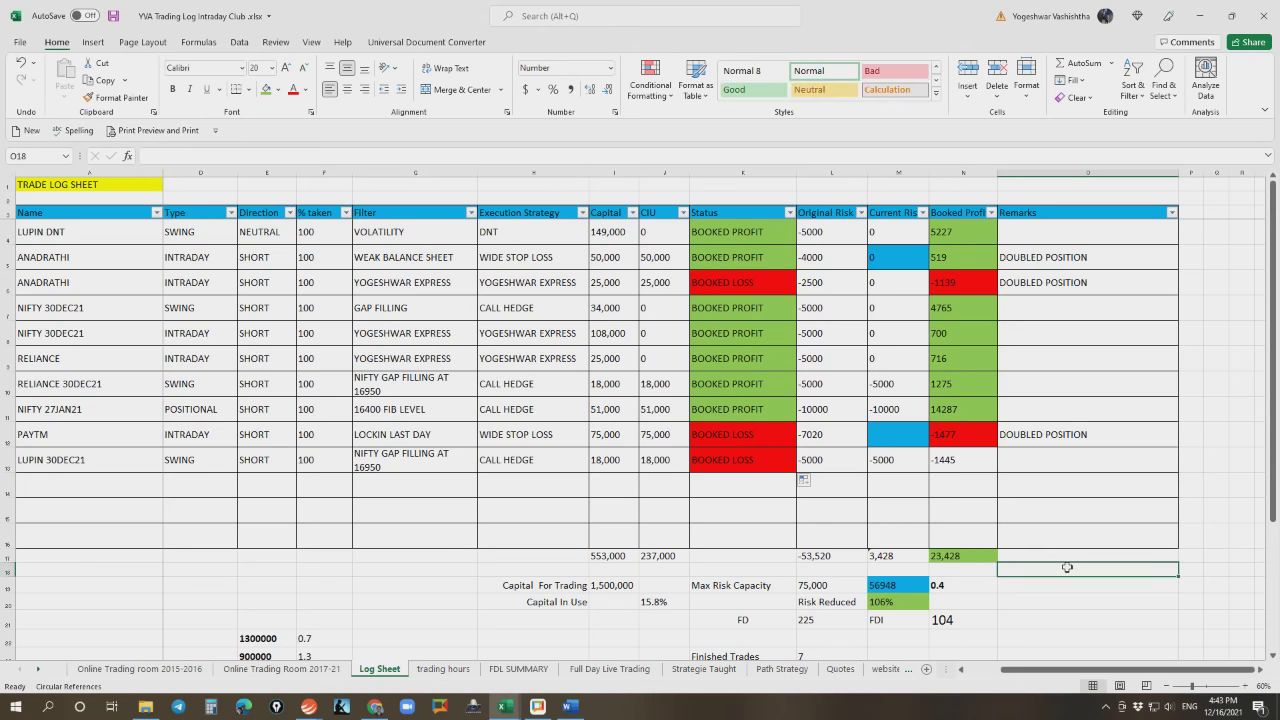
Set the current risk to 0 for the RELIANCE 30DEC21, NIFTY 27JAN21, LUPIN 30DEC21 and PAYTM trades
click(926, 392)
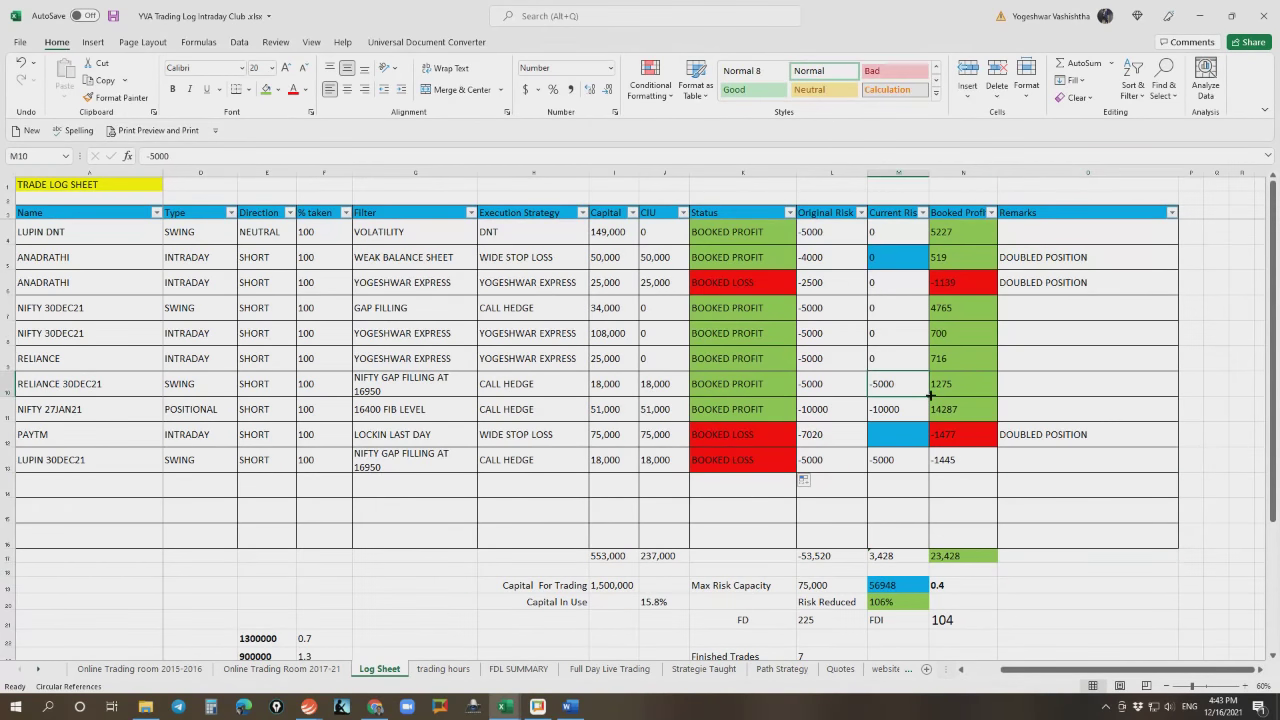
text(0)
key(Return)
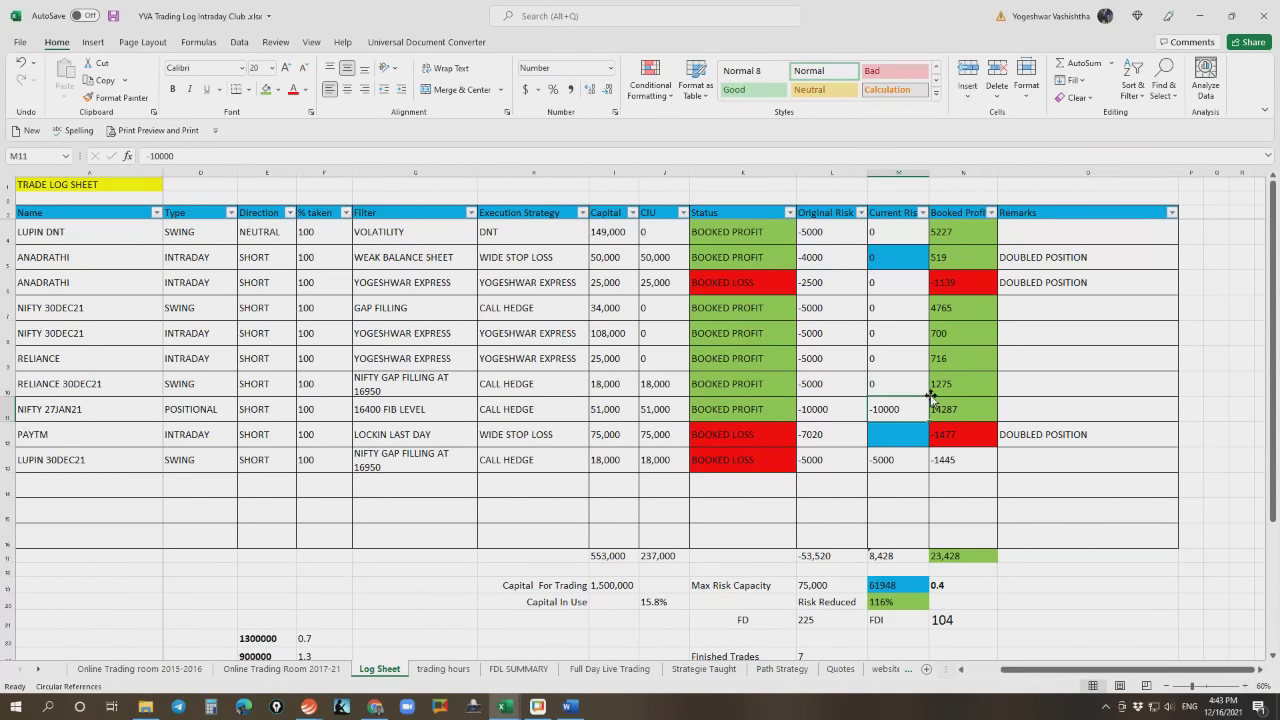
text(0)
key(Return)
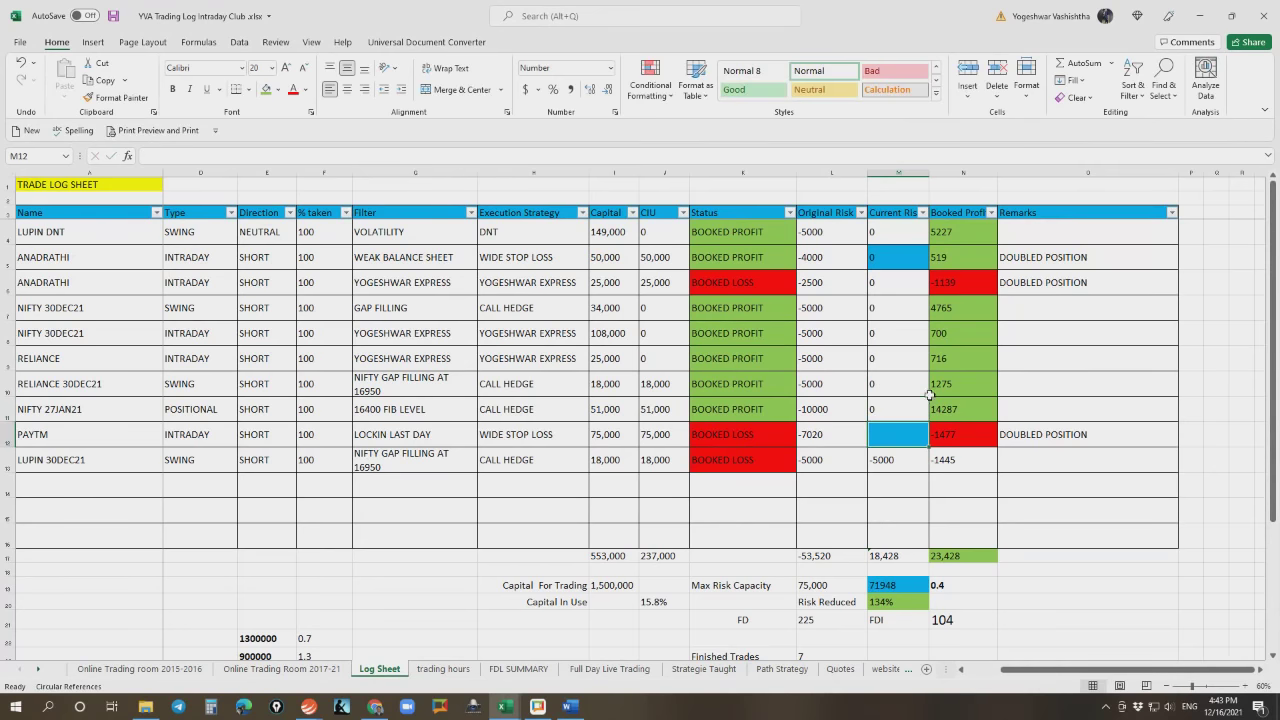
click(907, 463)
text(0)
key(Return)
click(896, 434)
key(Return)
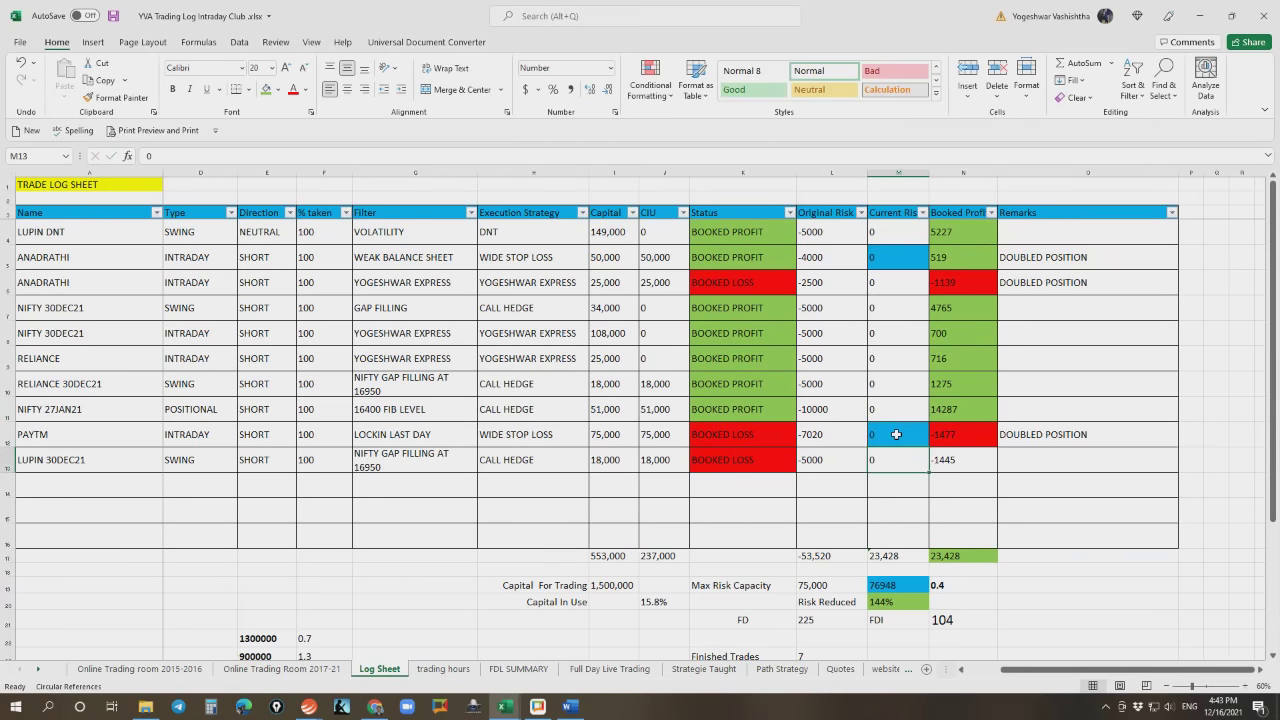
click(1134, 570)
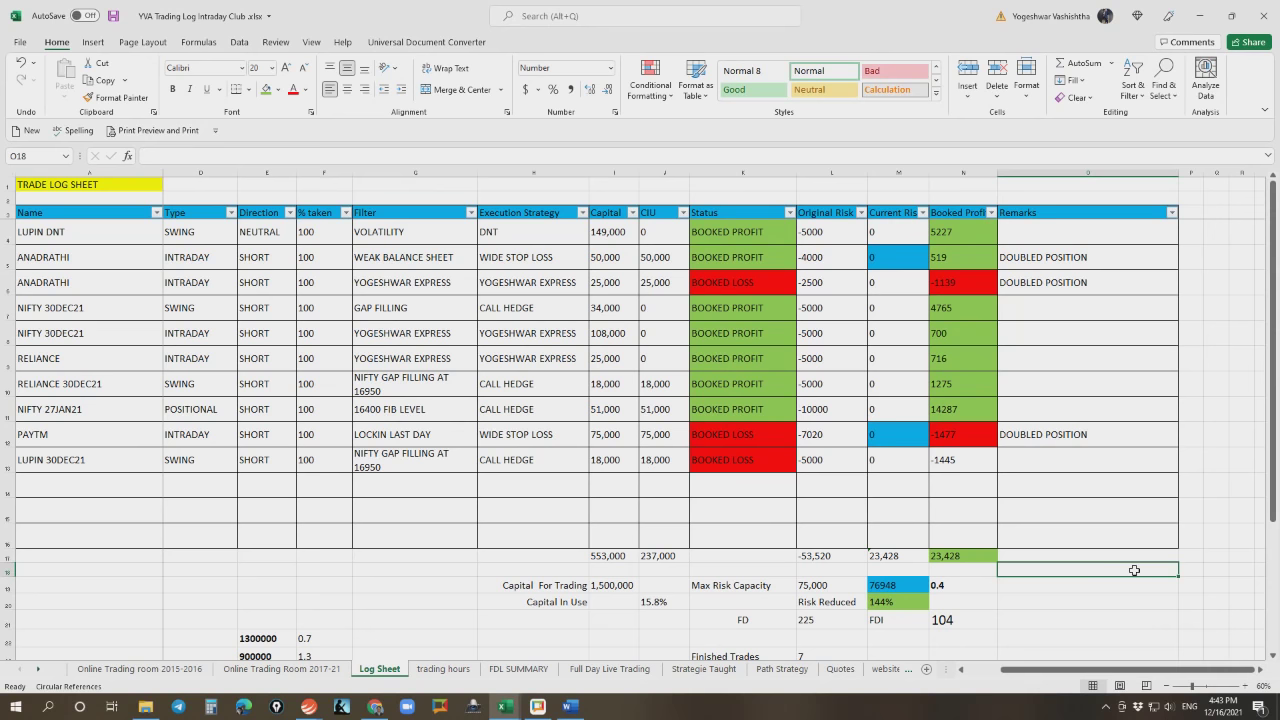
Fill the LUPIN 30DEC21 booked profit cell with red and save the workbook
click(960, 460)
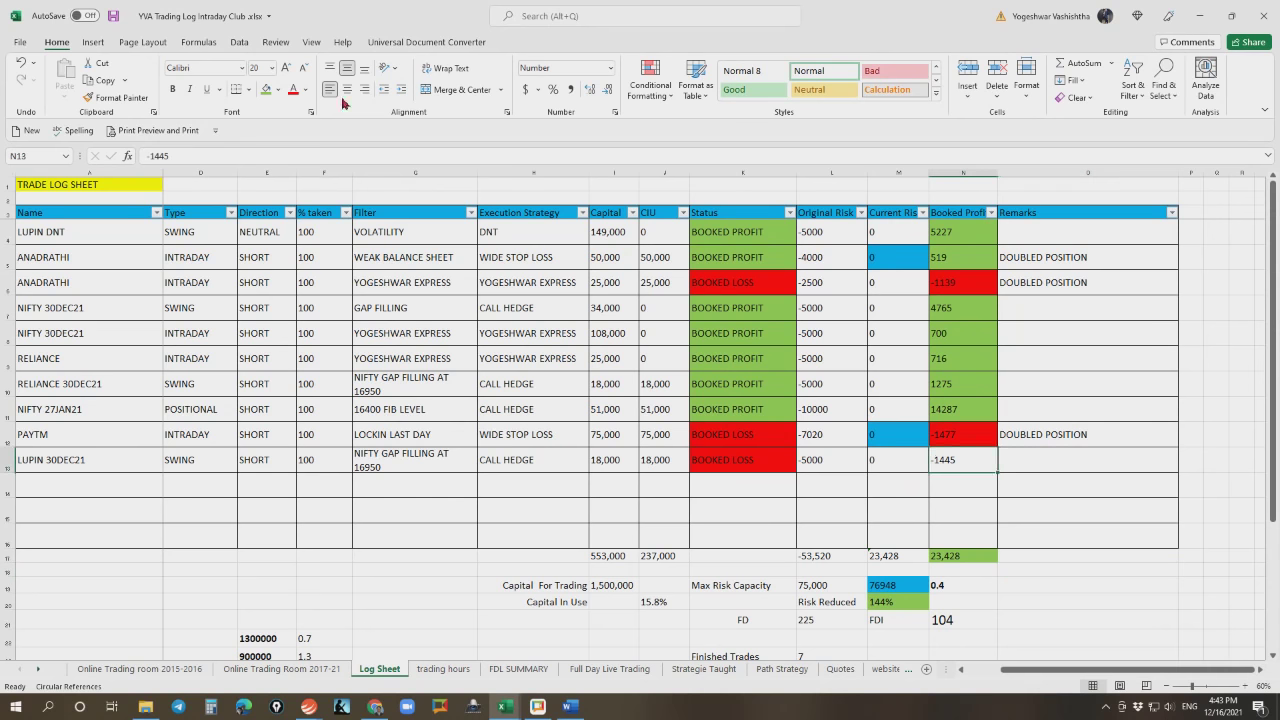
click(279, 90)
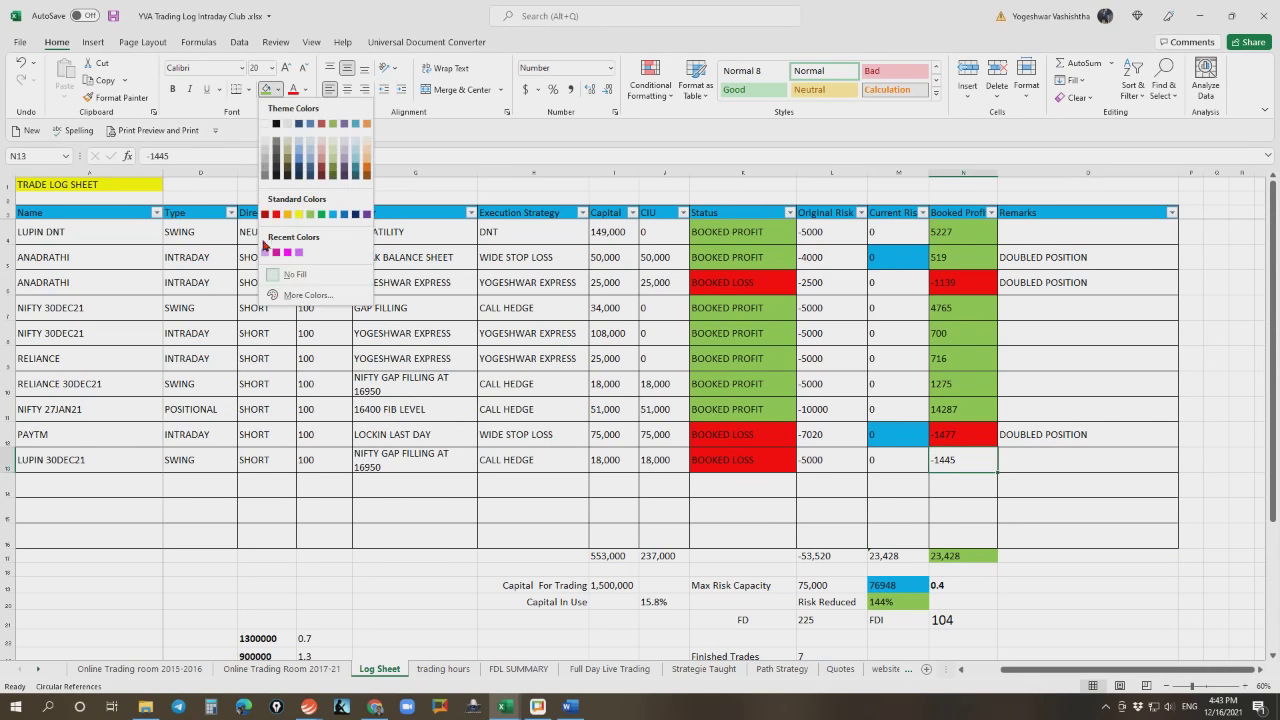
click(276, 215)
click(1073, 596)
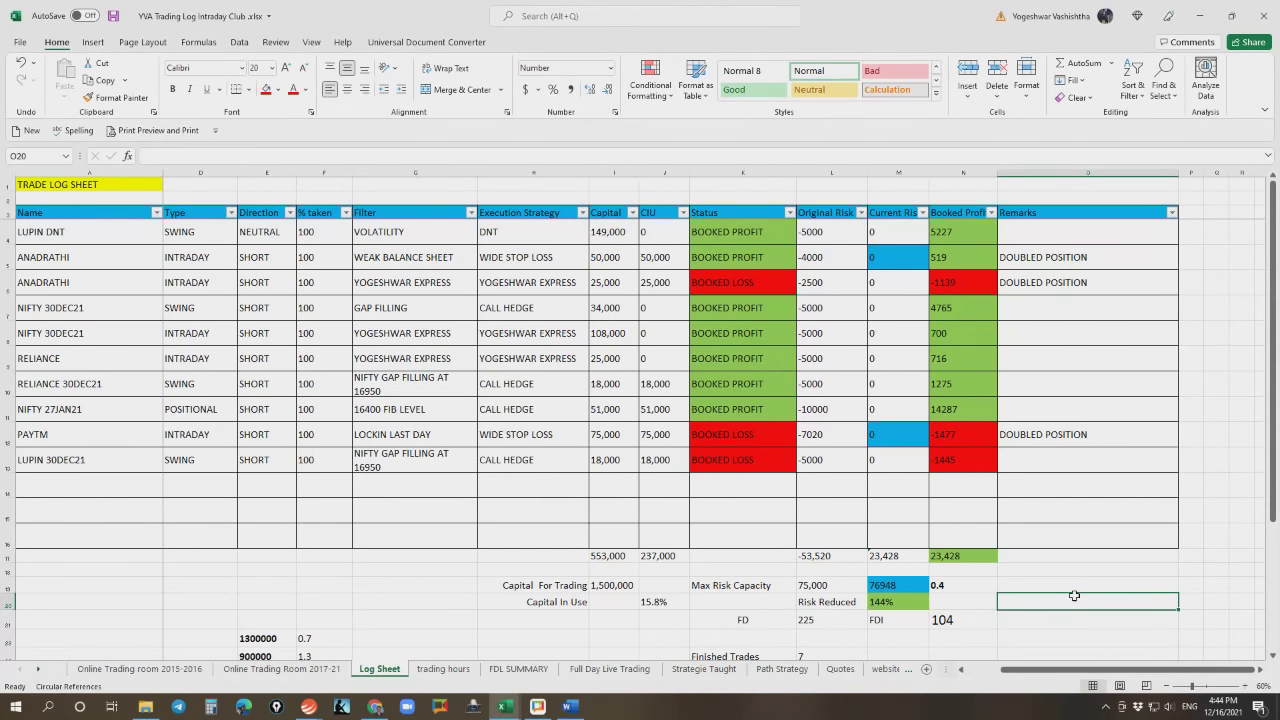
click(1078, 580)
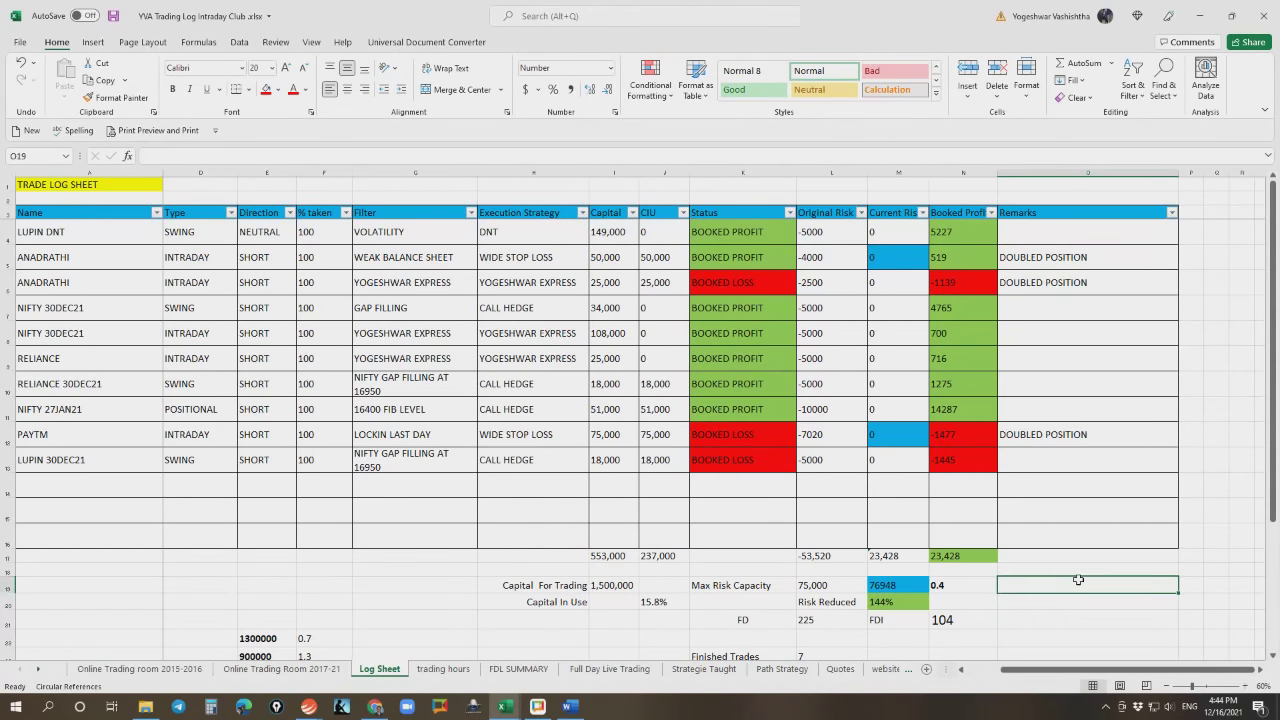
key(ctrl+s)
Switch to the second TradeTiger account window, open the derivatives turnover report, and check the cash limit statement before closing that statement
mouse_move(309, 706)
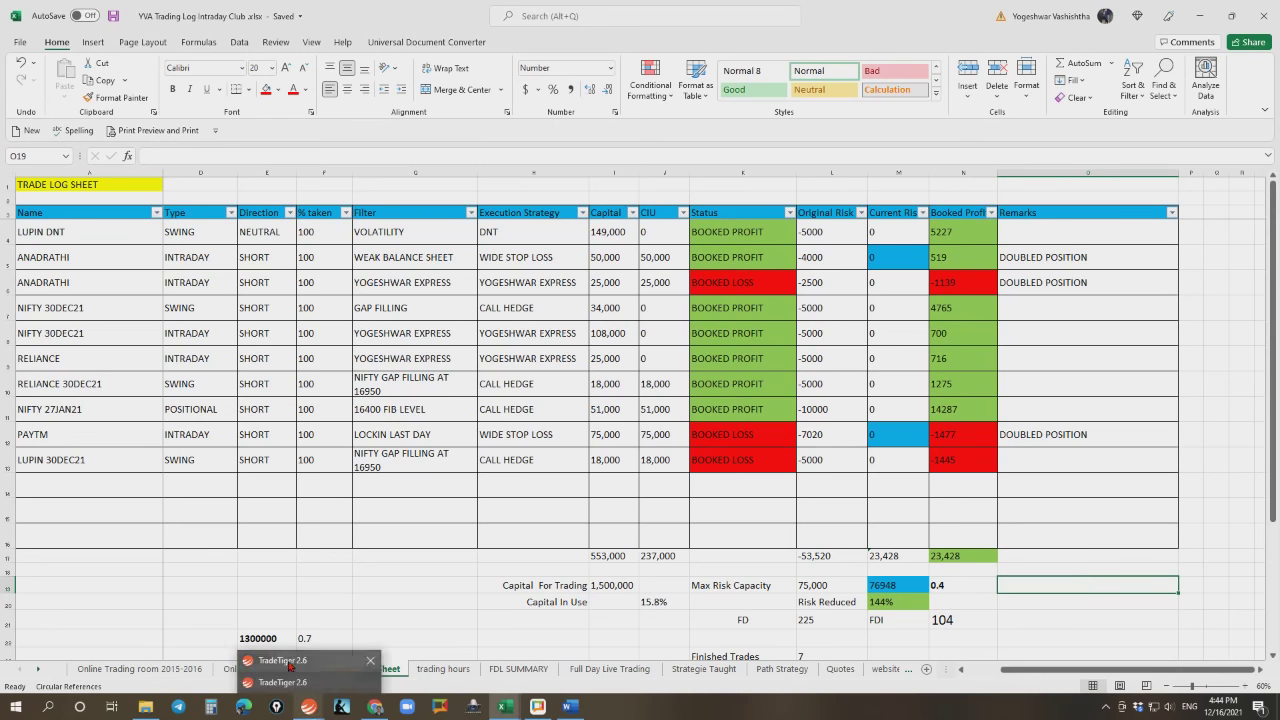
click(289, 682)
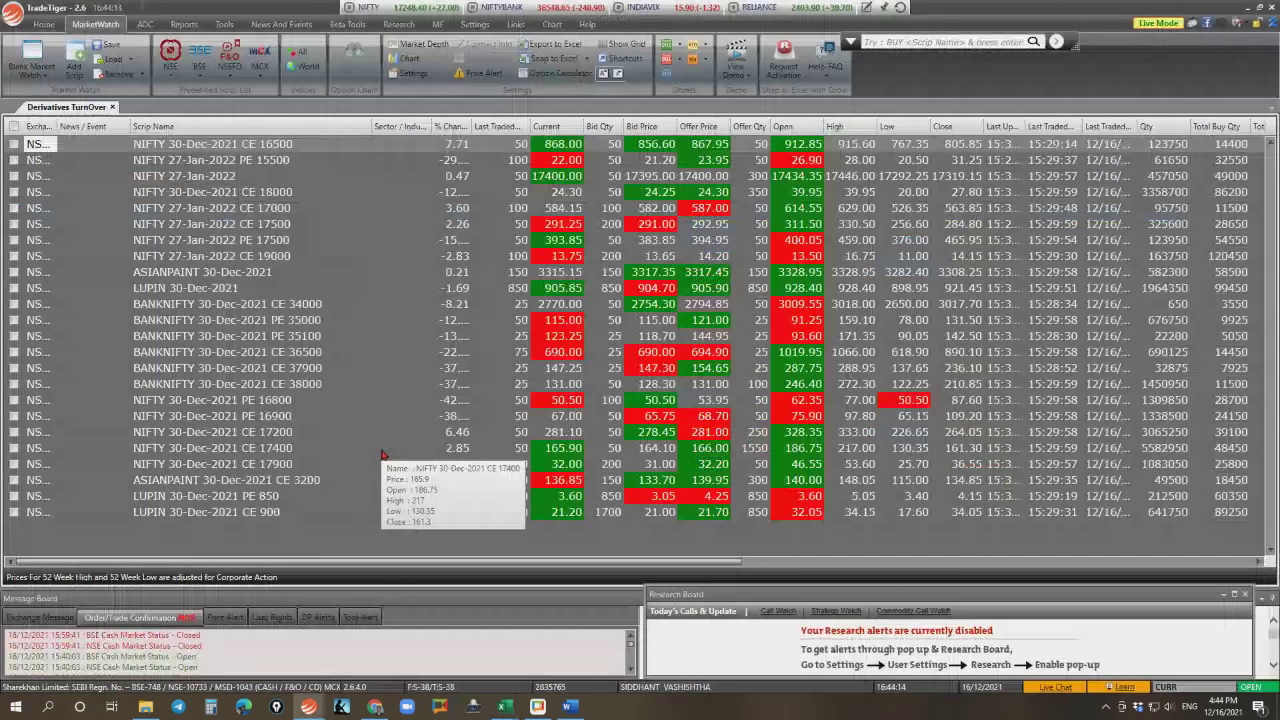
click(184, 24)
click(350, 62)
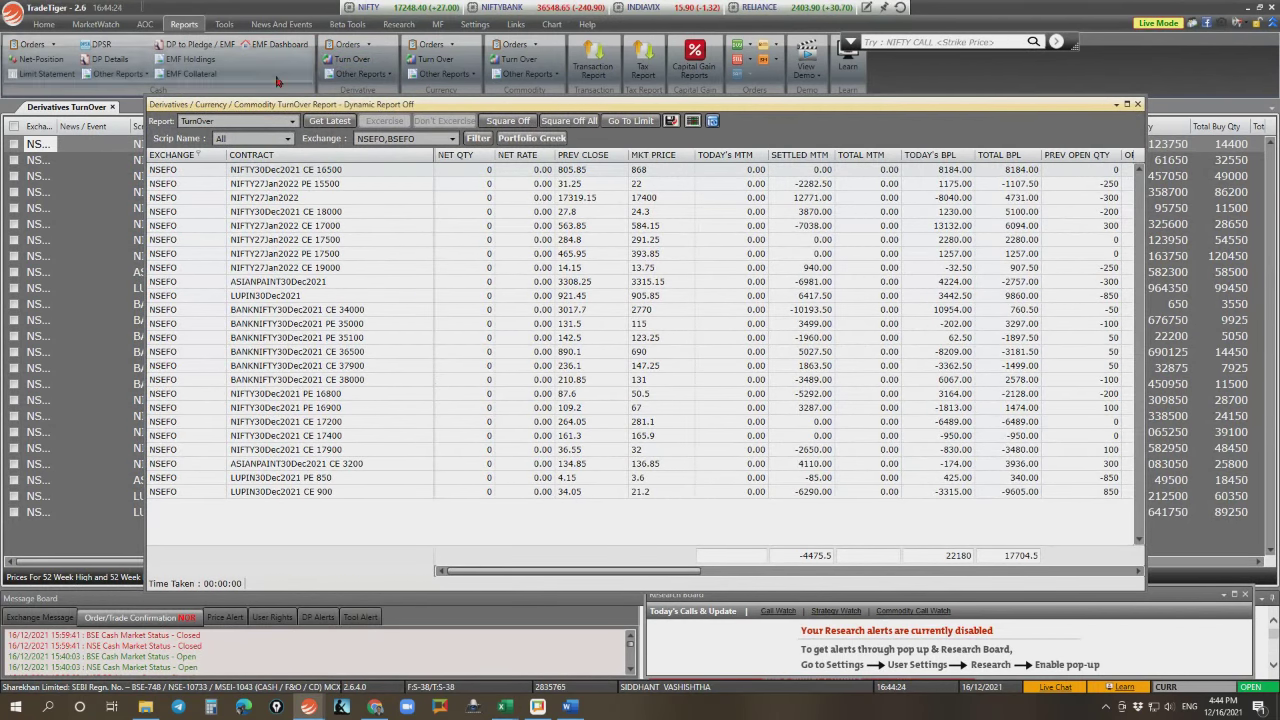
click(65, 74)
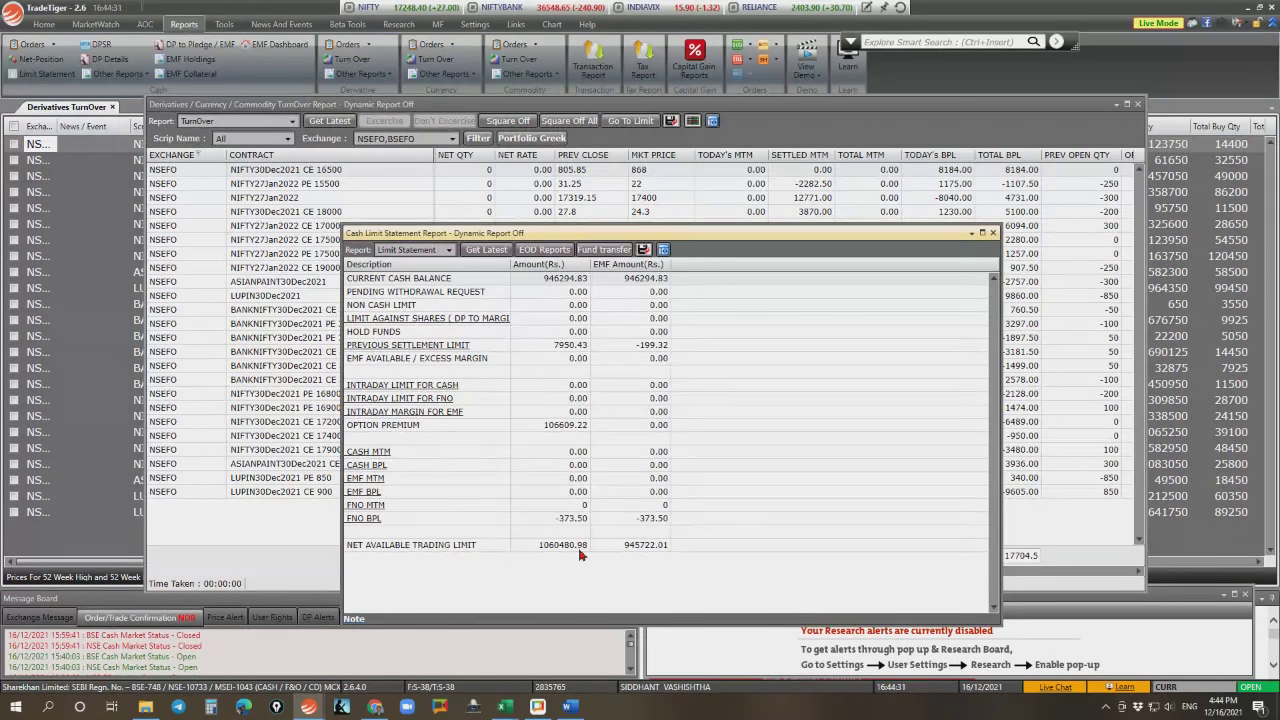
click(994, 235)
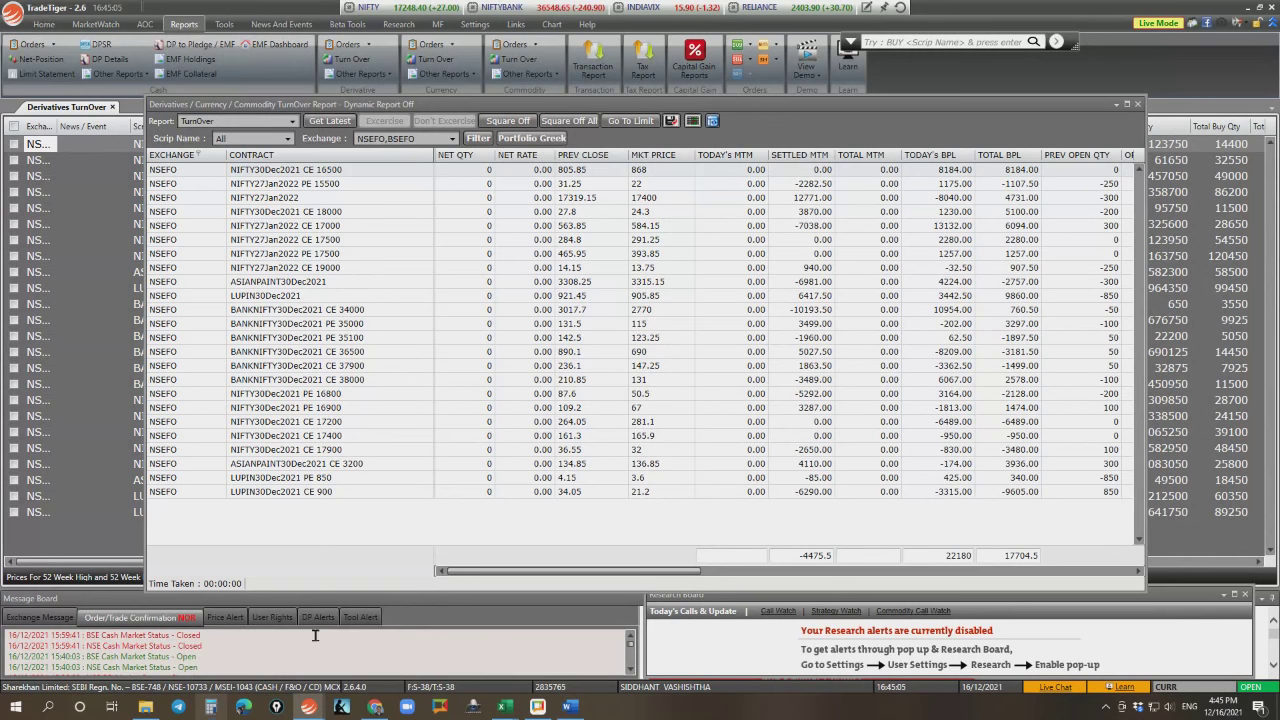
Add 17704 and 14117 in Calculator to get the combined profit, then close Calculator and the turnover report
key(alt+Tab)
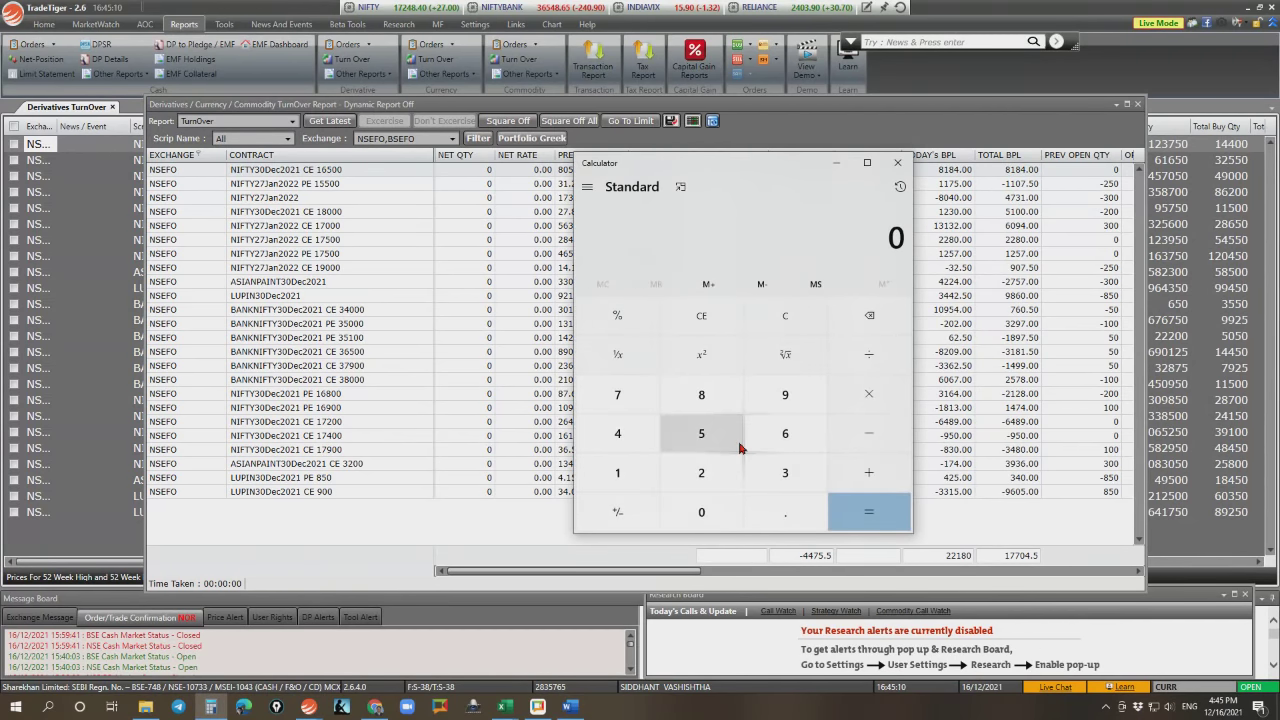
click(619, 478)
click(623, 404)
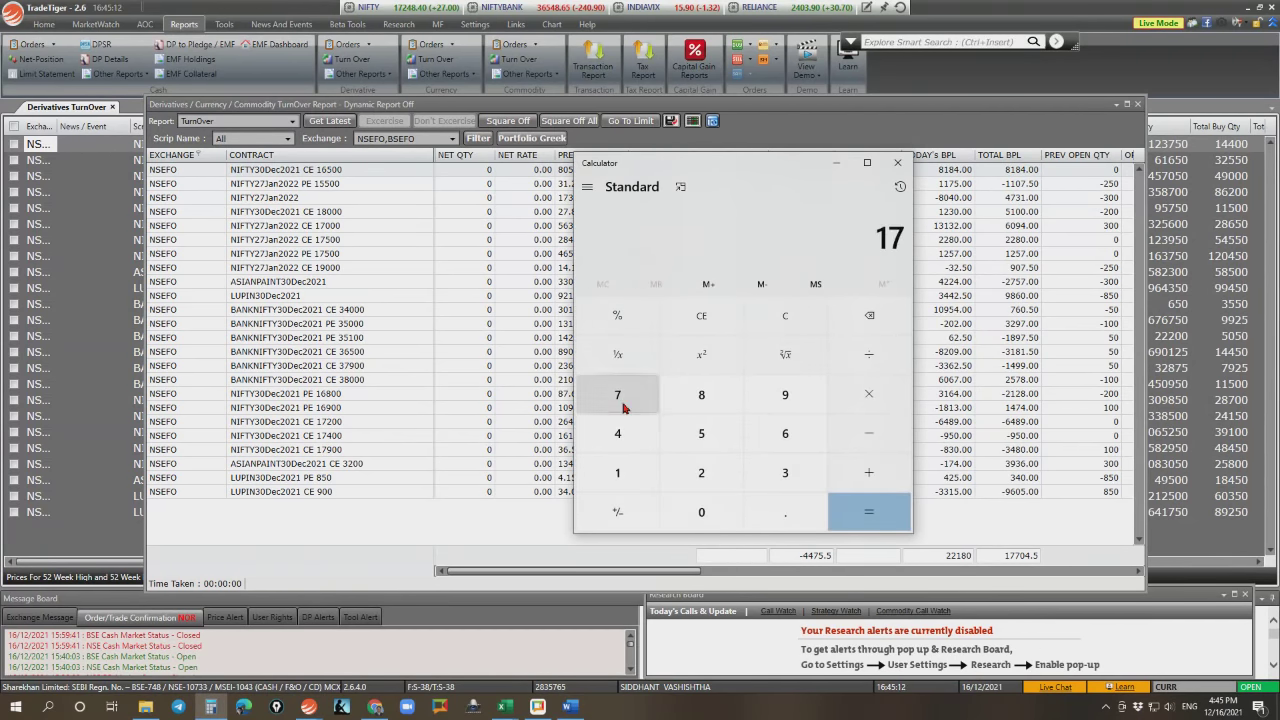
click(623, 404)
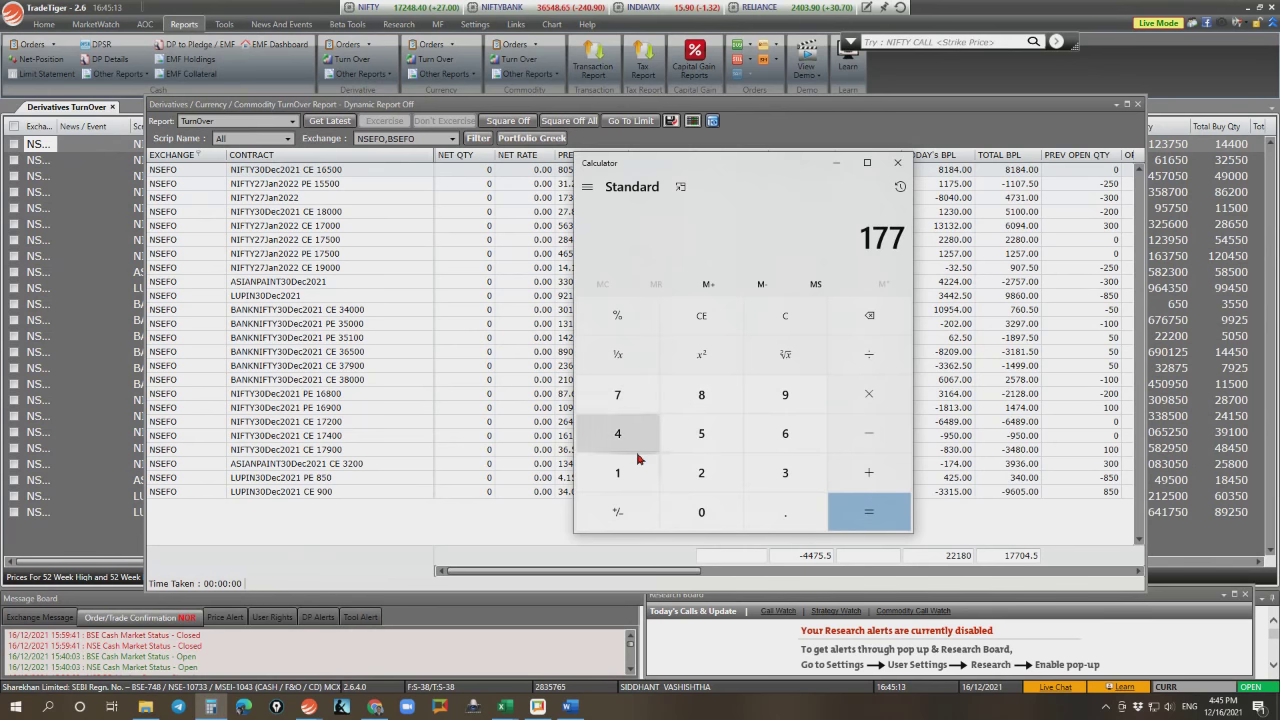
click(680, 510)
click(633, 437)
click(862, 470)
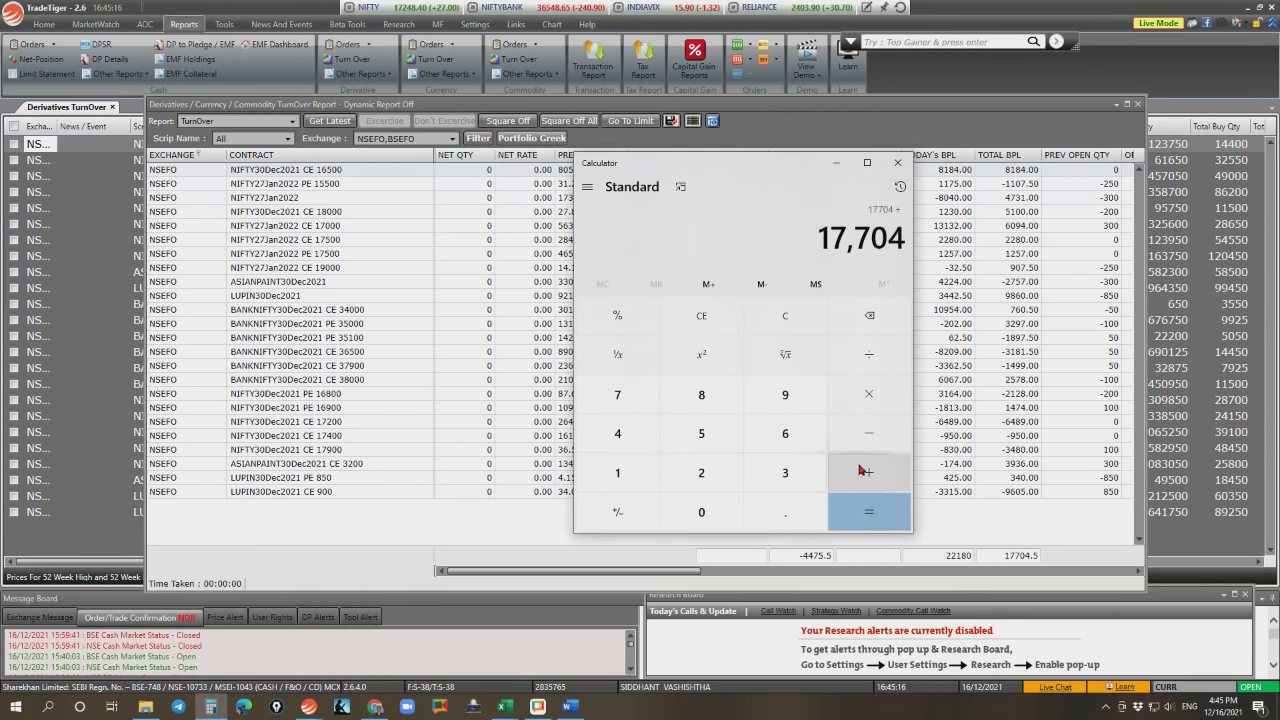
click(617, 468)
click(626, 434)
click(618, 467)
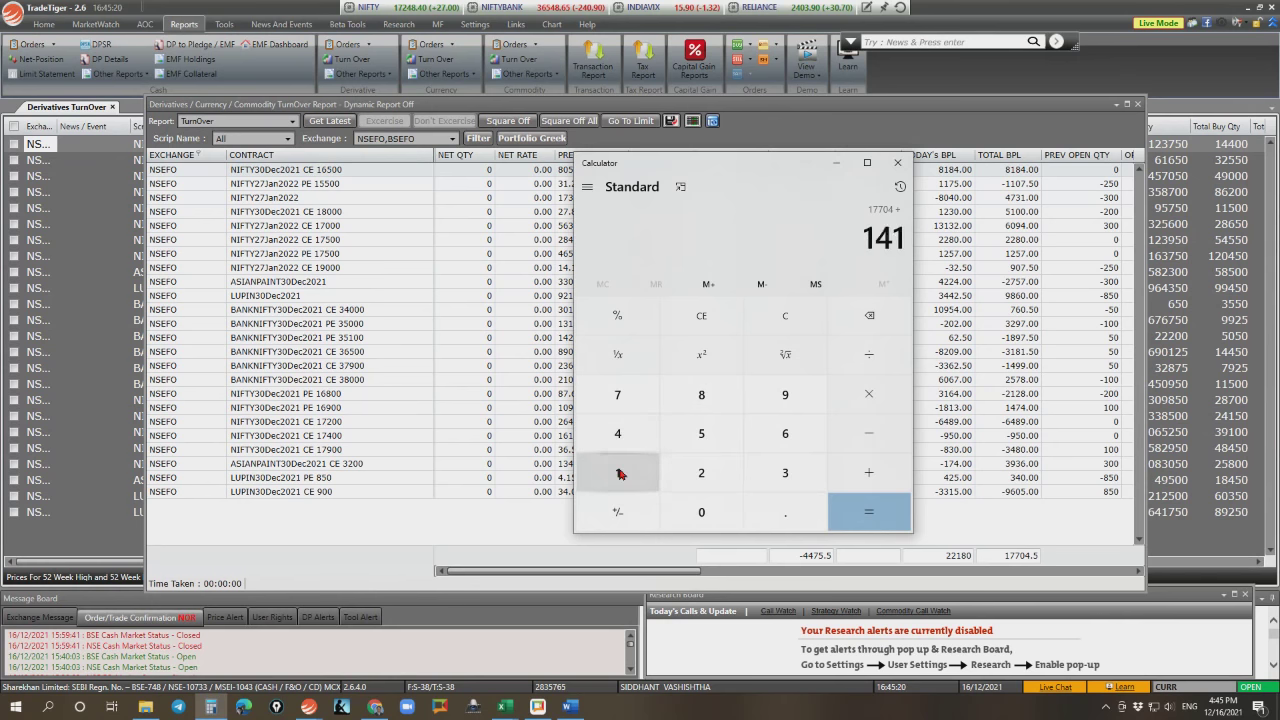
click(620, 470)
click(620, 395)
click(889, 520)
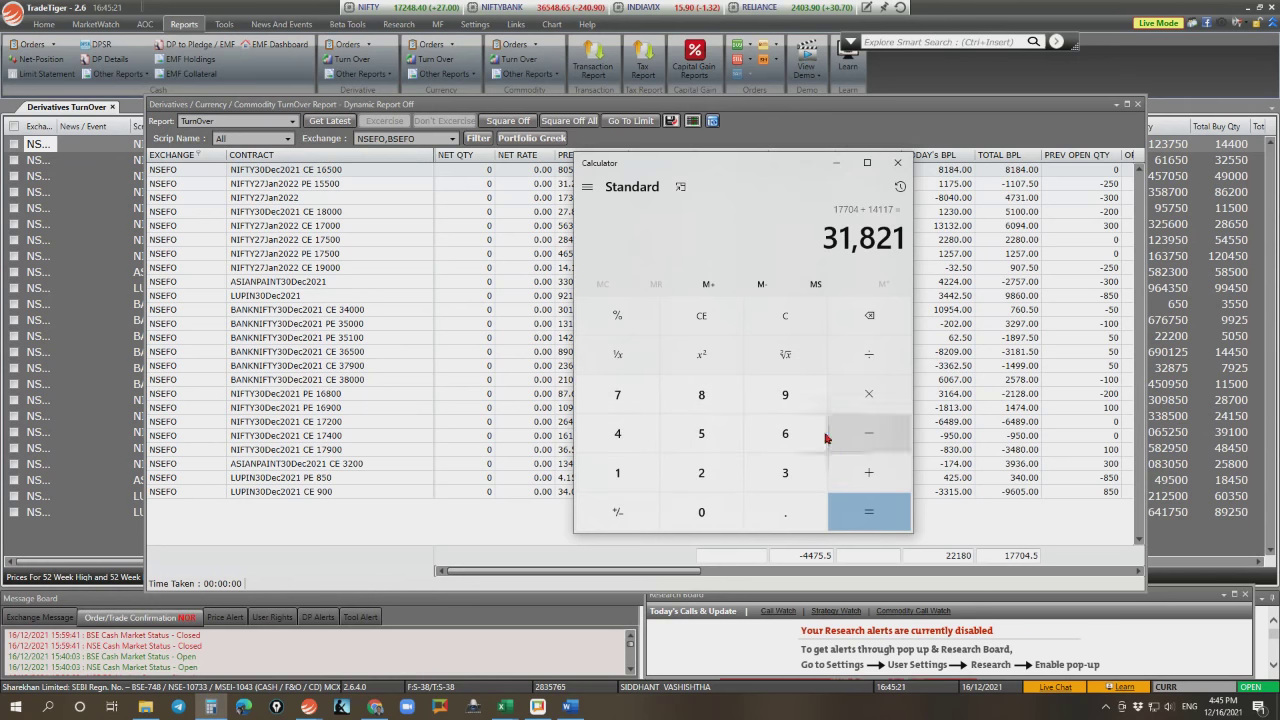
click(898, 163)
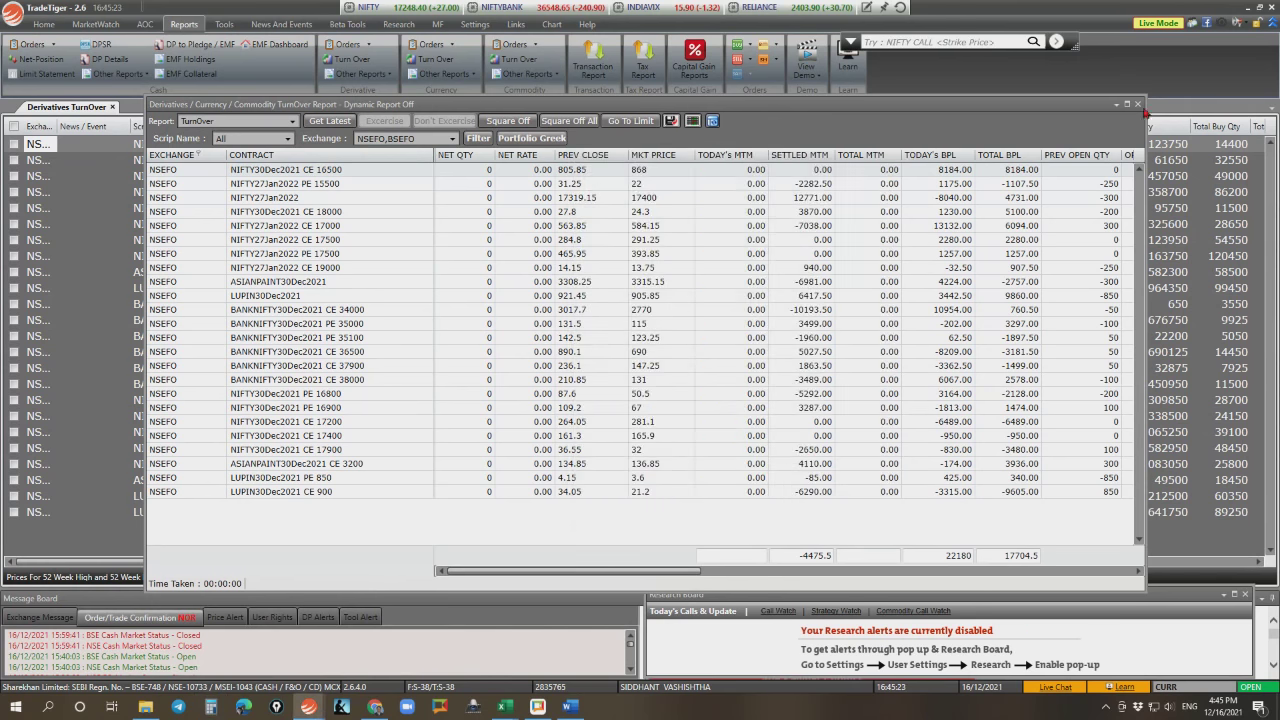
click(1137, 104)
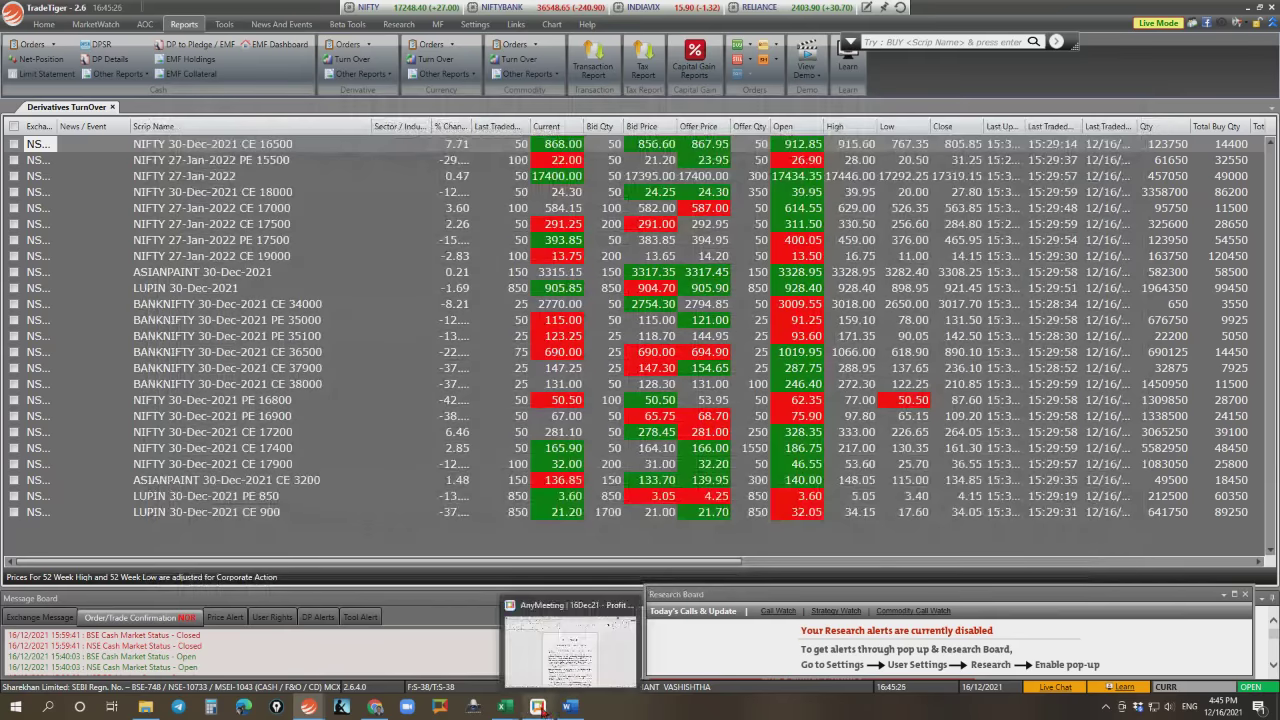
Switch to the YVA Trading Log Intraday Club workbook in Excel and insert a row above 15/Dec/21 on the Online Trading Room 2017-21 sheet
mouse_move(505, 706)
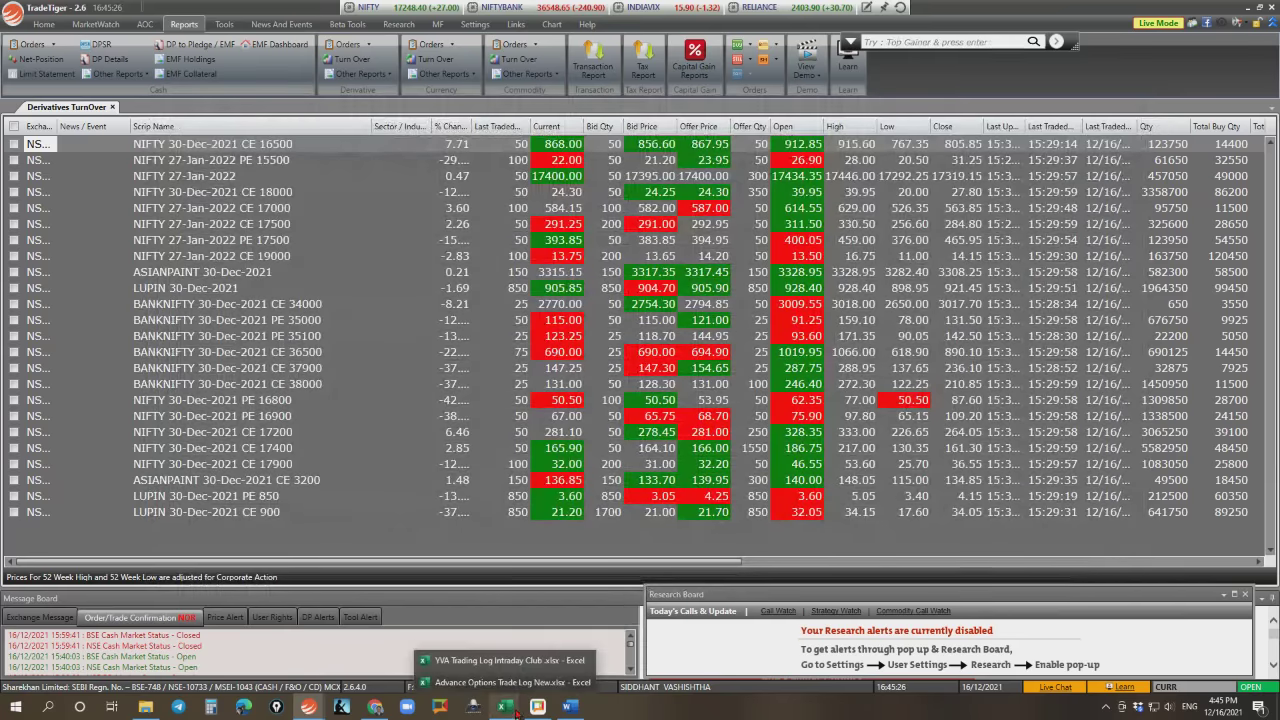
click(497, 665)
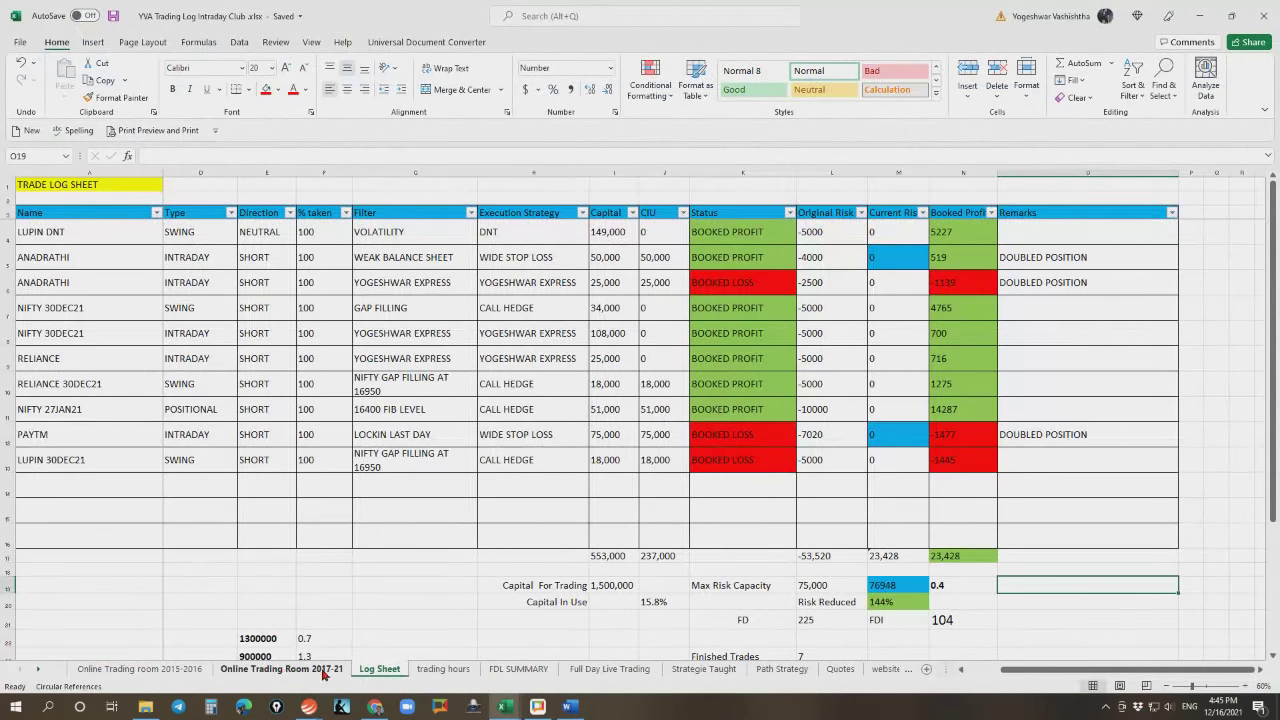
click(282, 670)
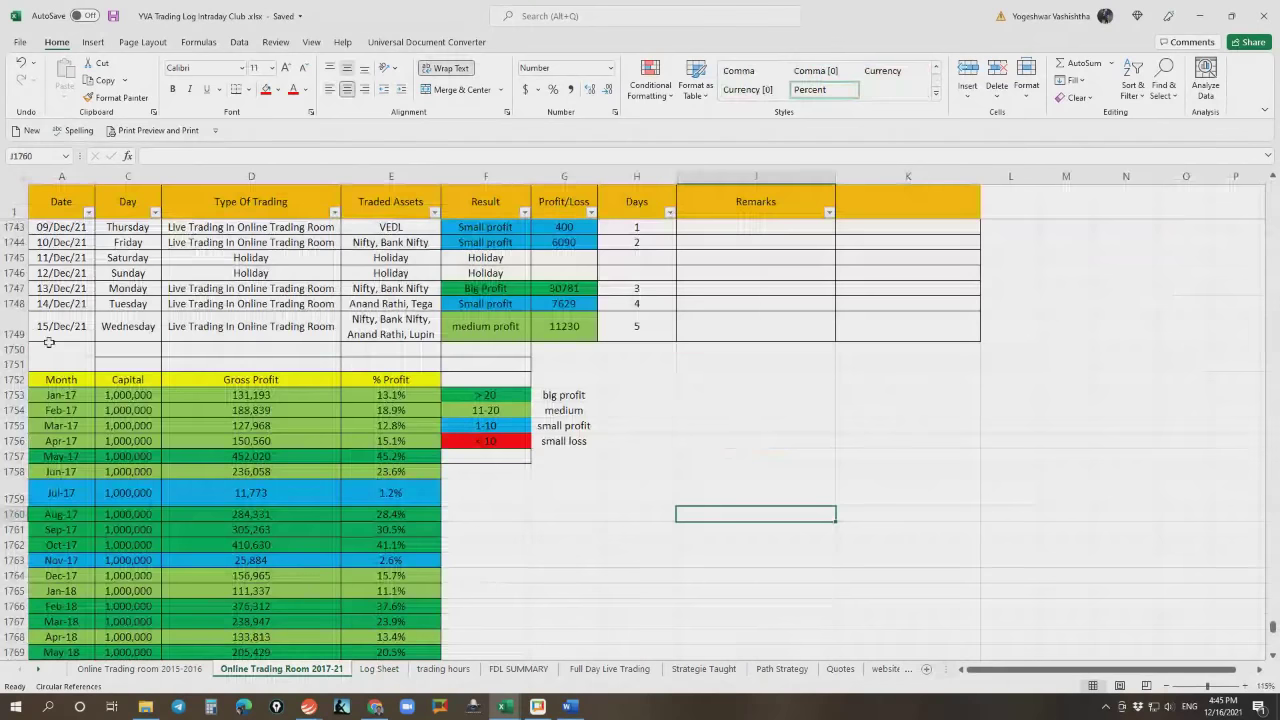
click(13, 326)
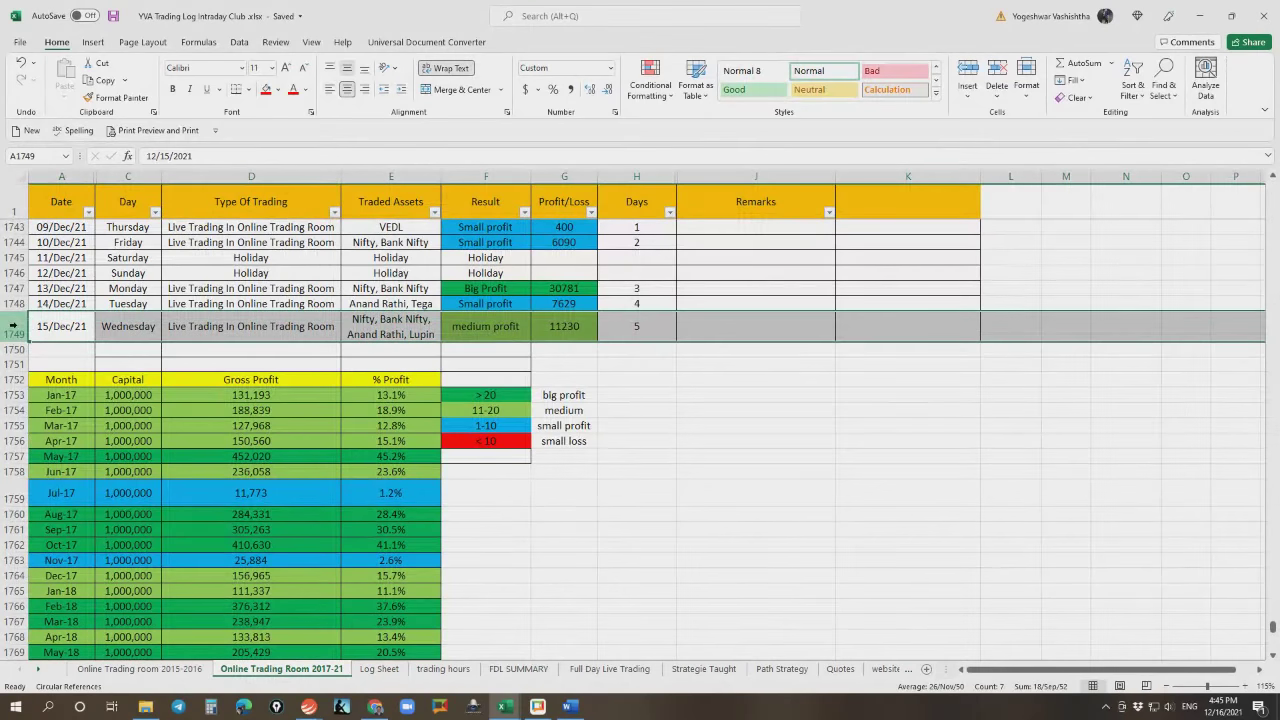
right_click(13, 326)
click(50, 436)
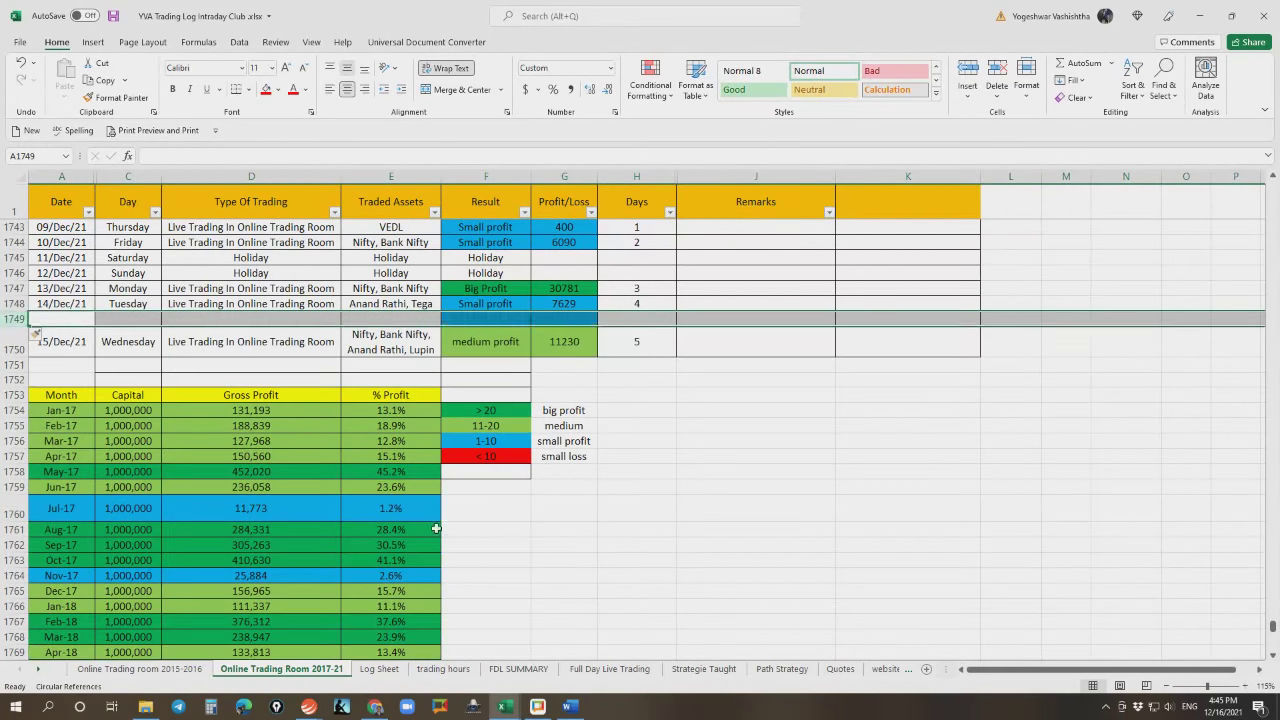
click(486, 545)
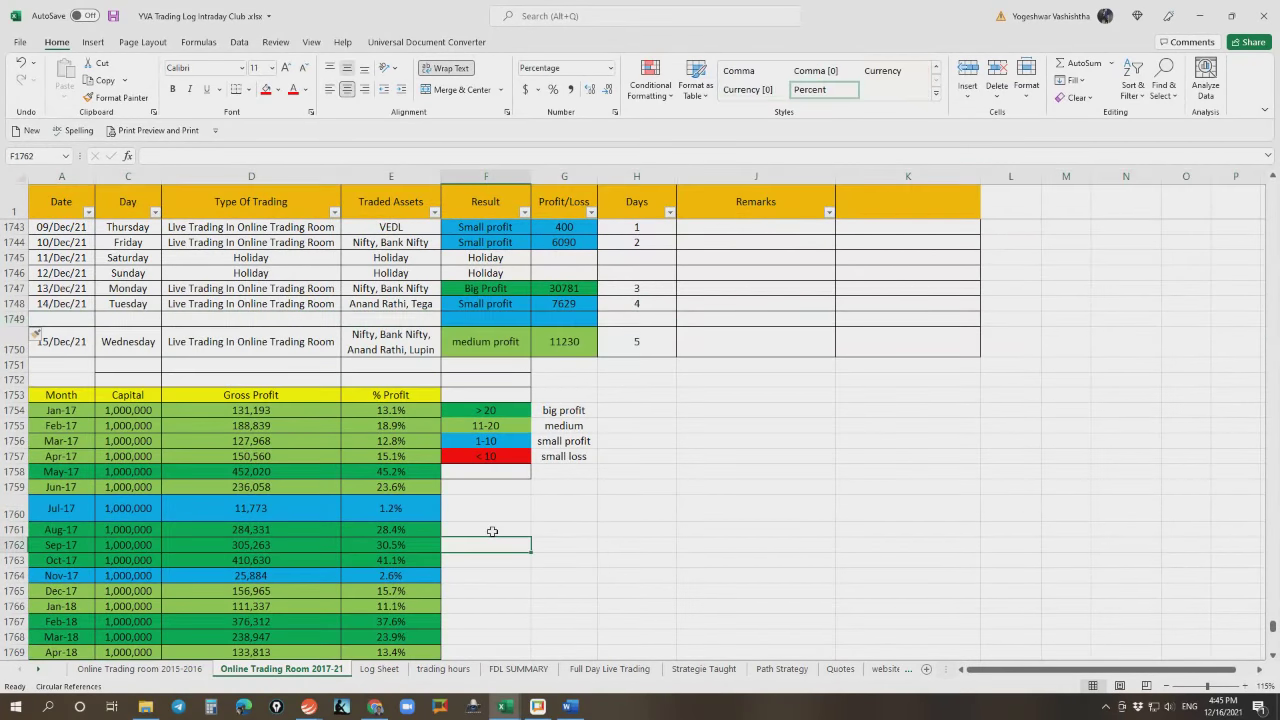
Copy the entire 15/Dec/21 row into the blank row 1749 directly above it
click(13, 341)
key(ctrl+c)
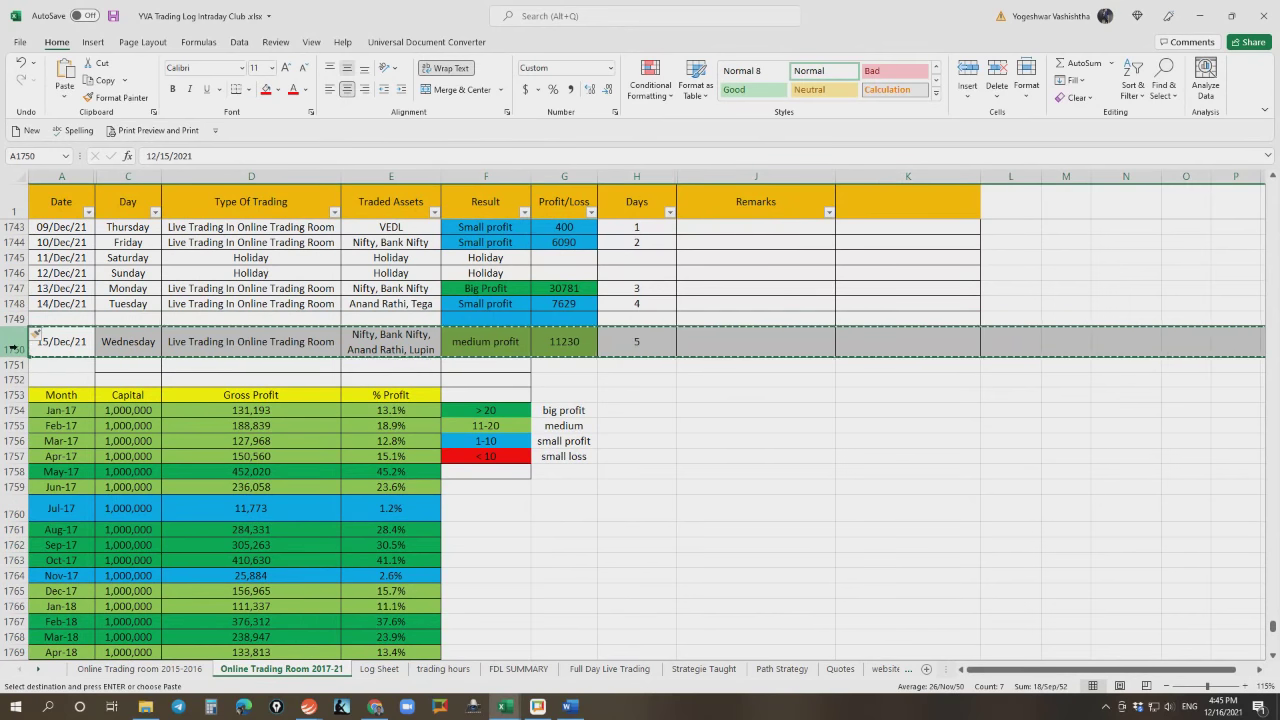
click(18, 318)
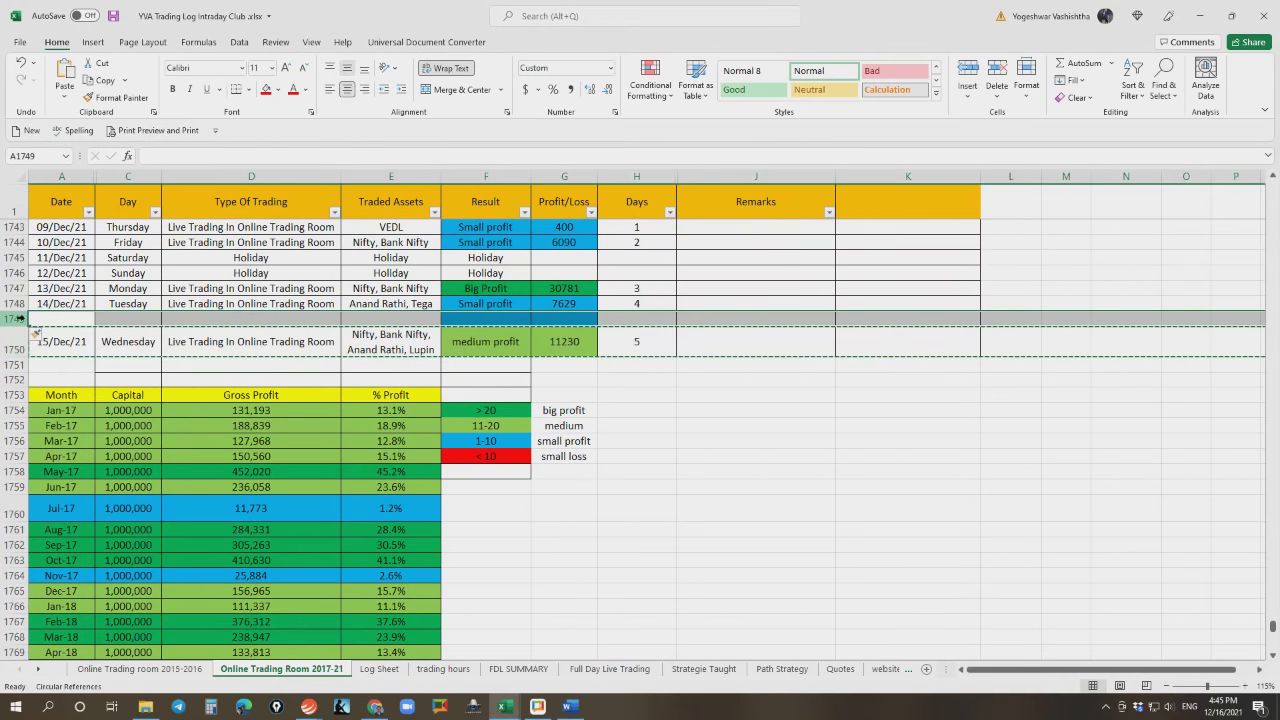
key(ctrl+v)
Set the Profit/Loss value in row 1750, the lower of the two 15/Dec/21 entries, to 31821
click(562, 360)
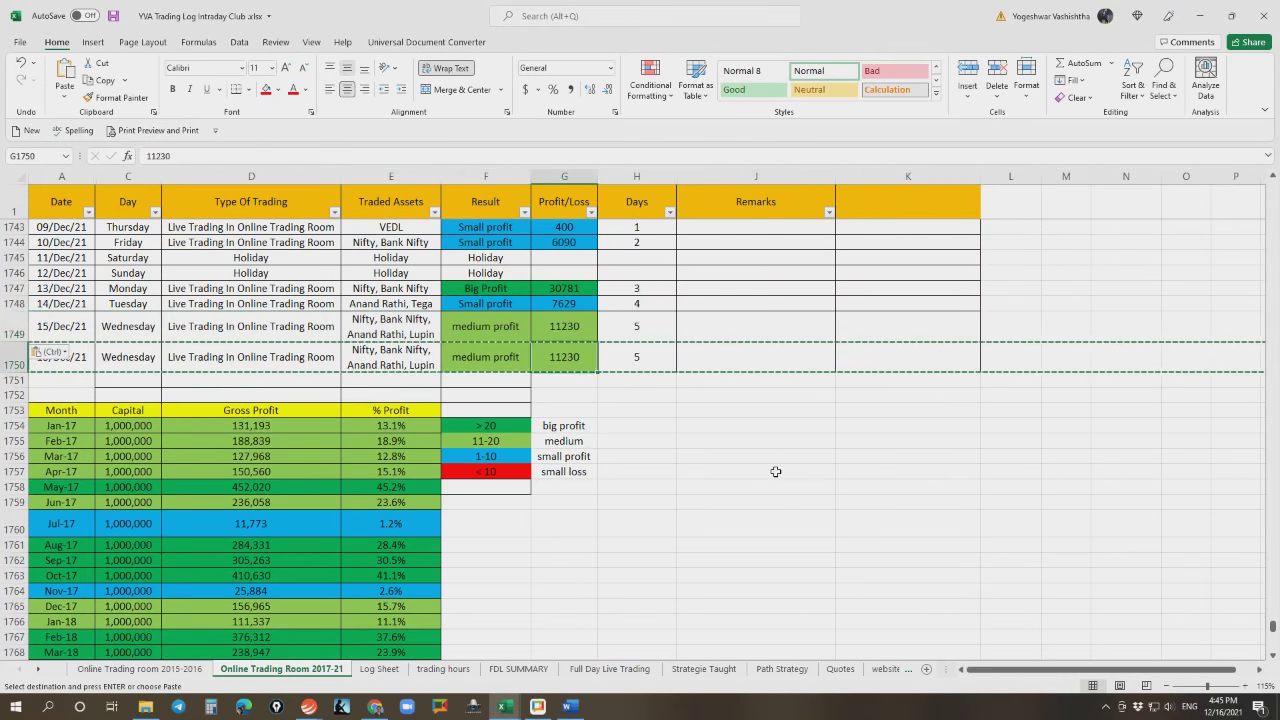
text(31)
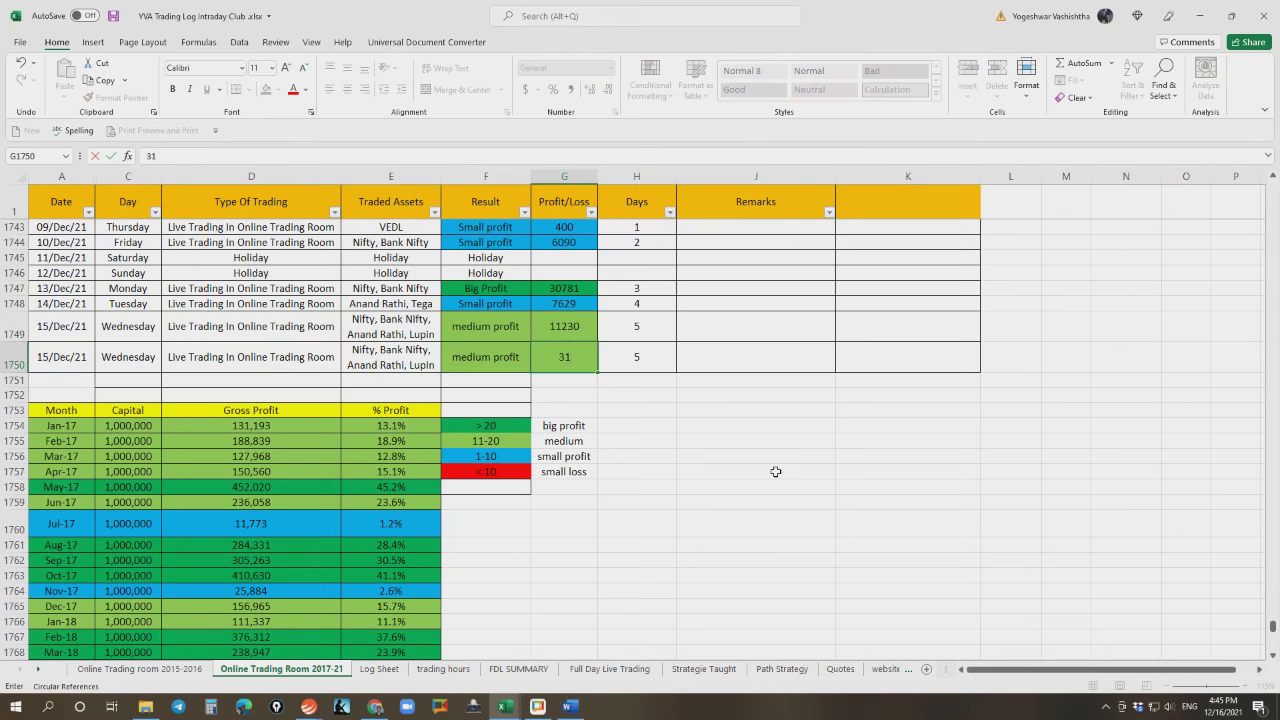
text(821)
key(Return)
click(731, 500)
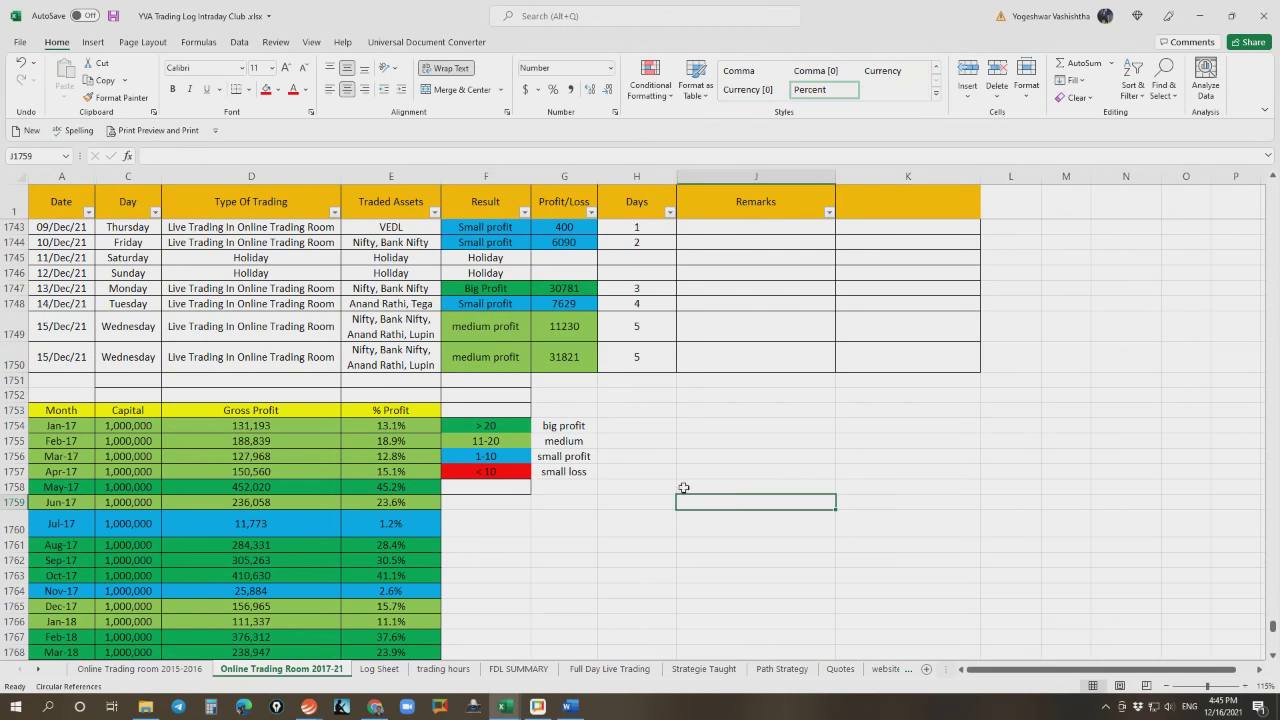
Copy the Big Profit result from the 13/Dec/21 entry into the Result cell of row 1750
click(493, 292)
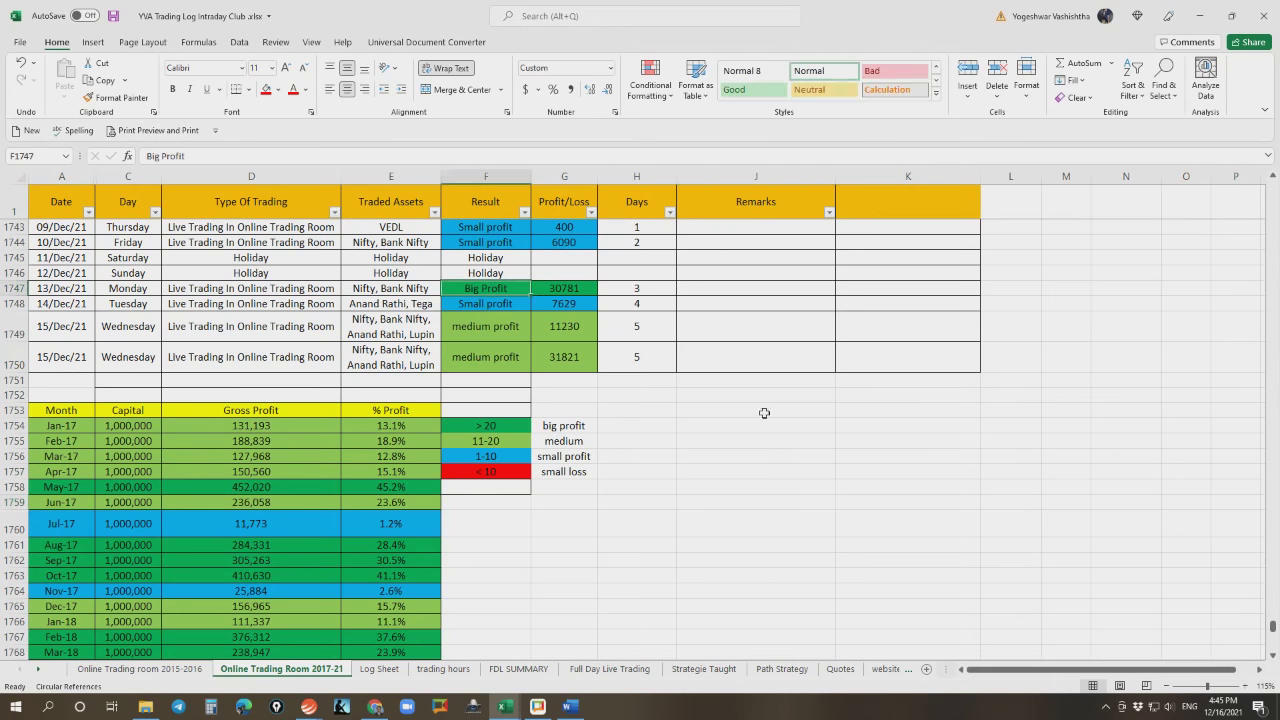
key(ctrl+c)
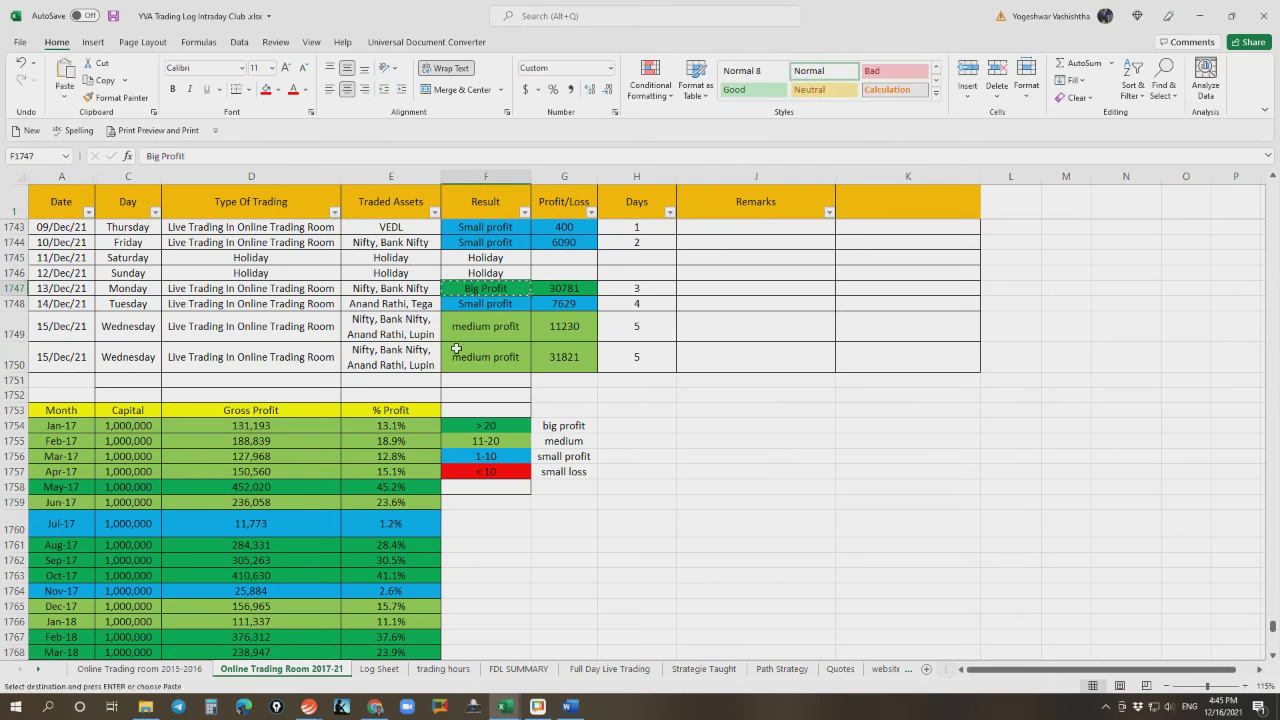
click(461, 354)
key(ctrl+v)
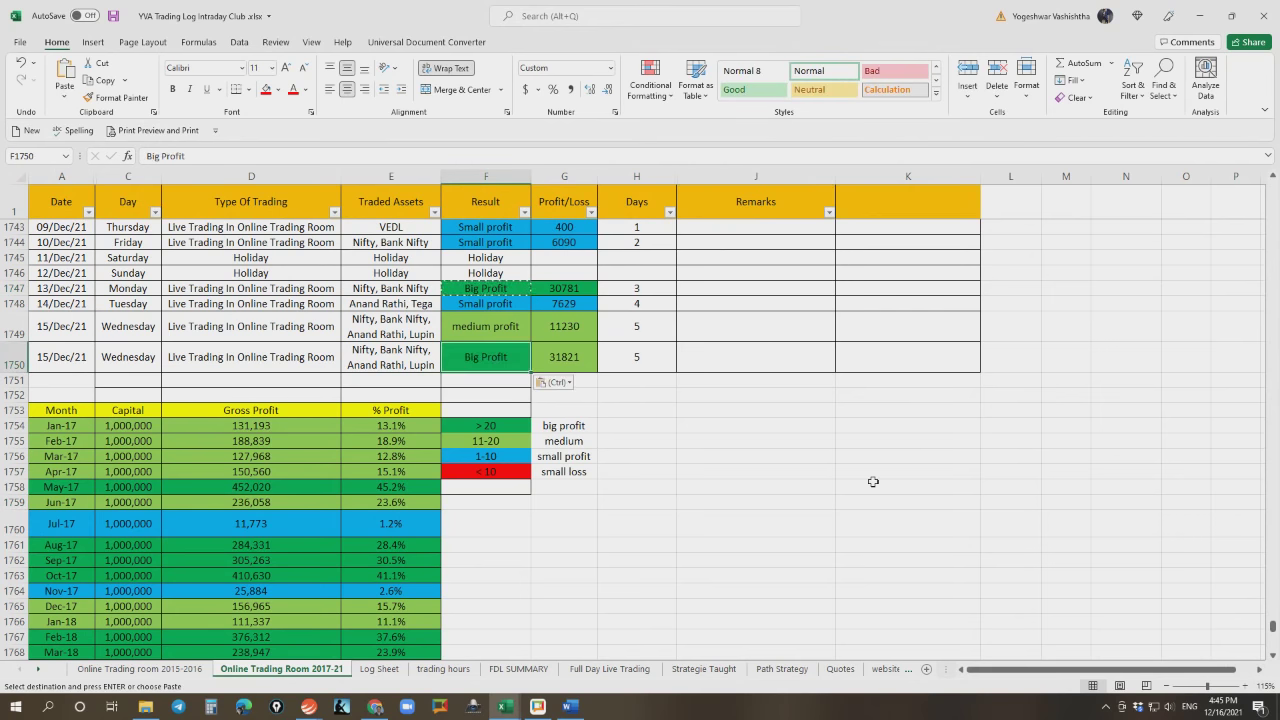
click(733, 457)
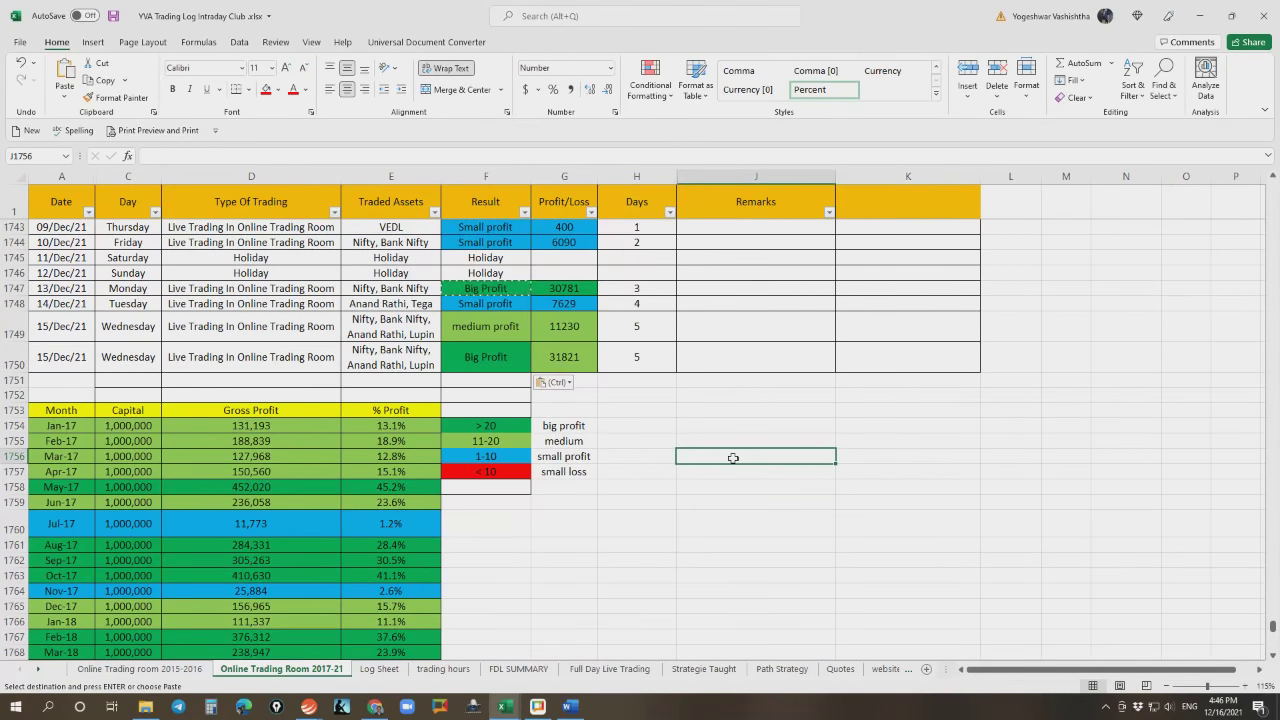
Fill the Profit/Loss cell in row 1750 with the standard green and set that row's Days value to 6
click(570, 356)
click(276, 90)
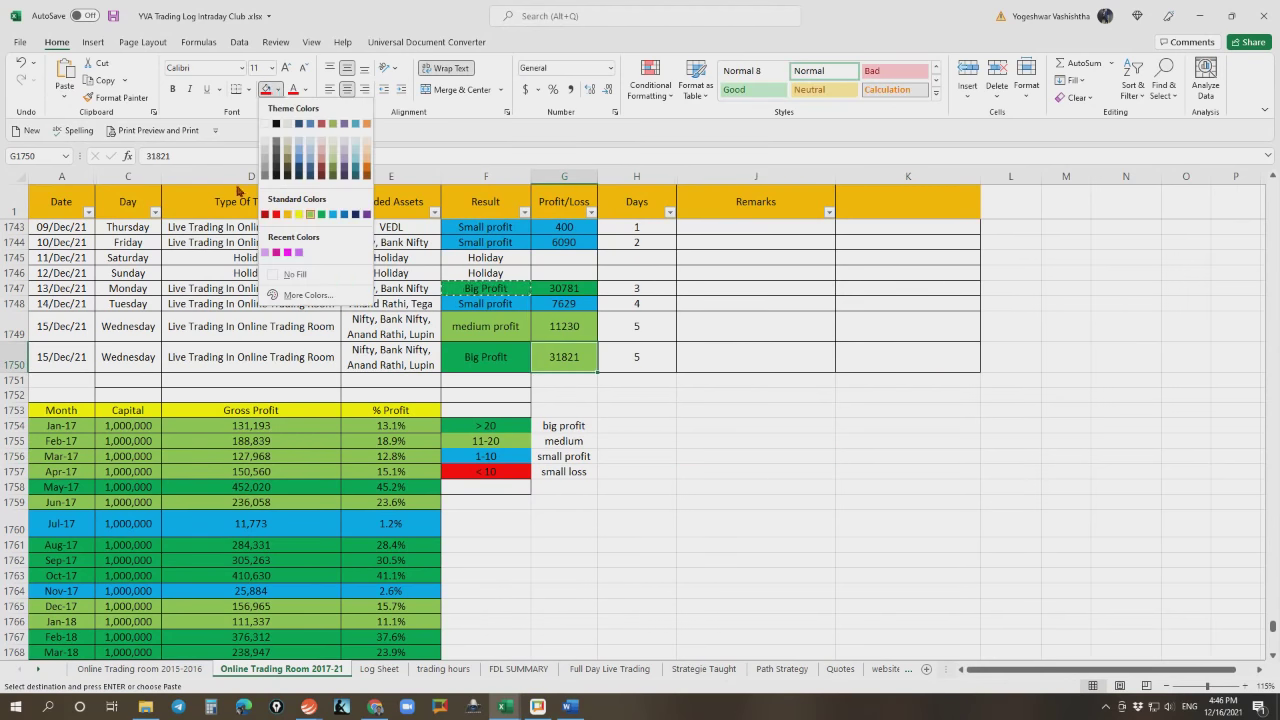
click(322, 215)
click(645, 360)
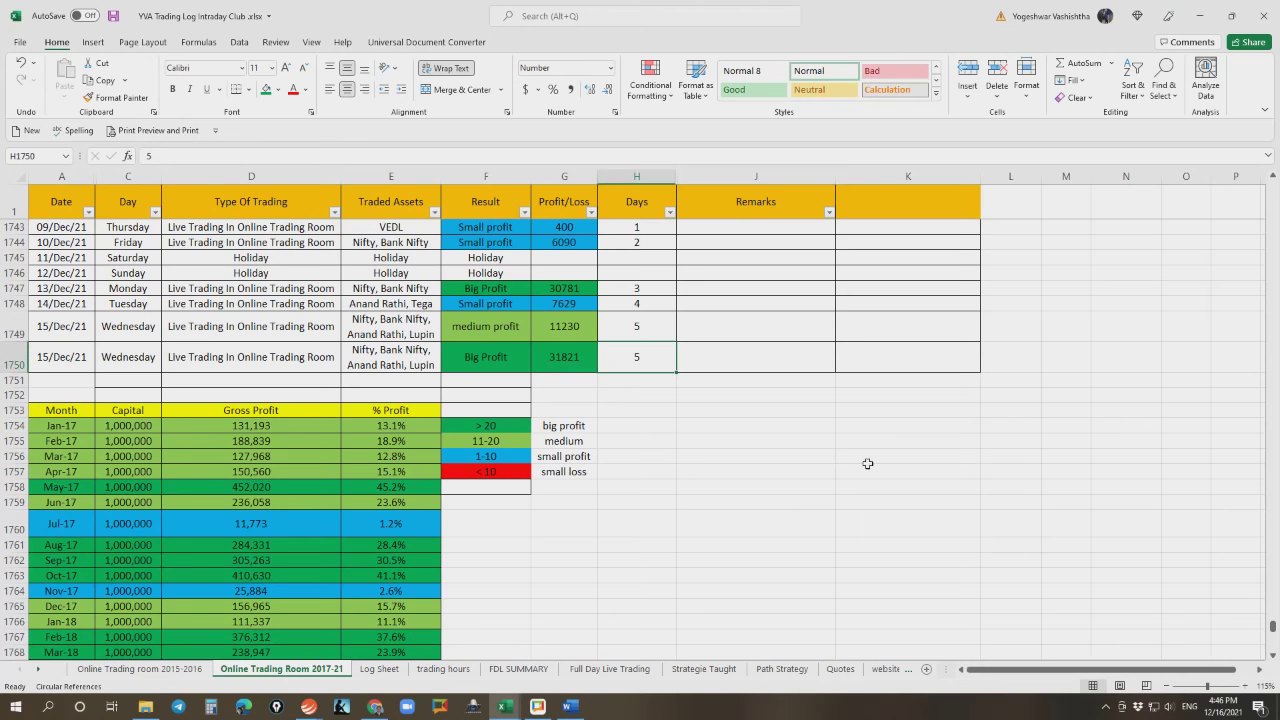
text(6)
key(Return)
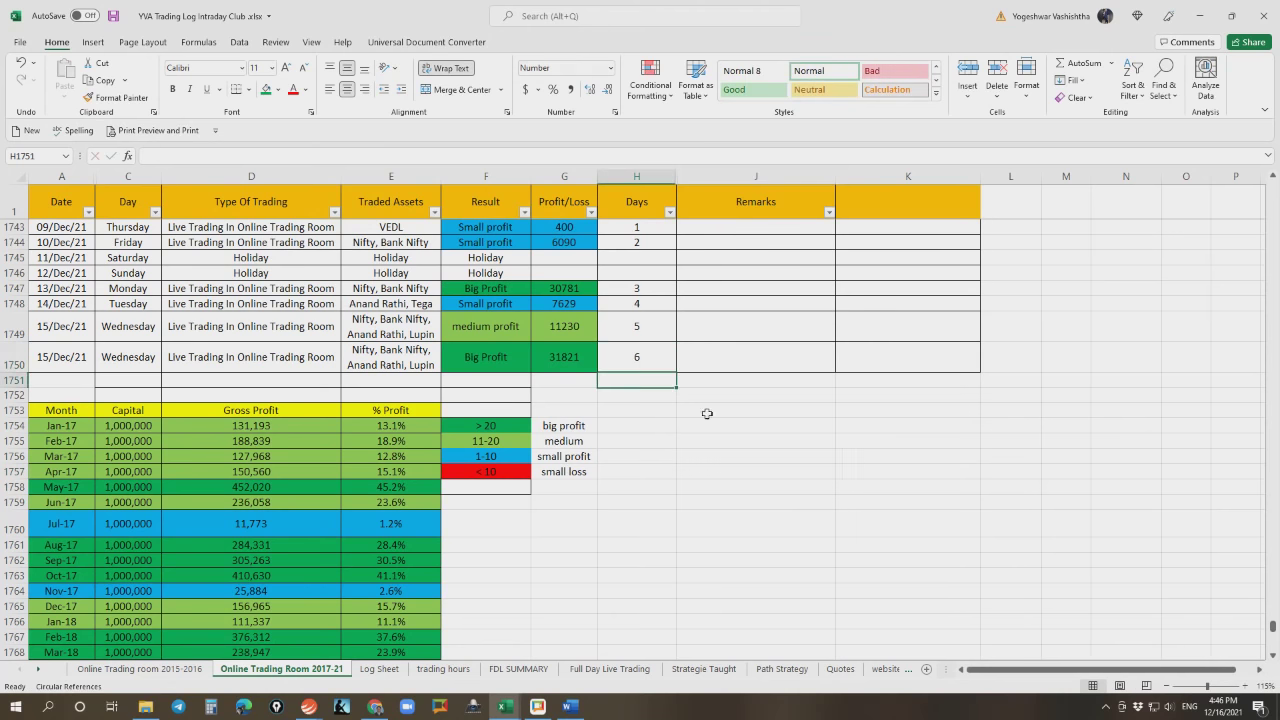
Get the sum of the Profit/Loss values from 01/Dec/21 through row 1750 and enter it as the Dec-21 gross profit in D1813
drag(570, 362, 557, 307)
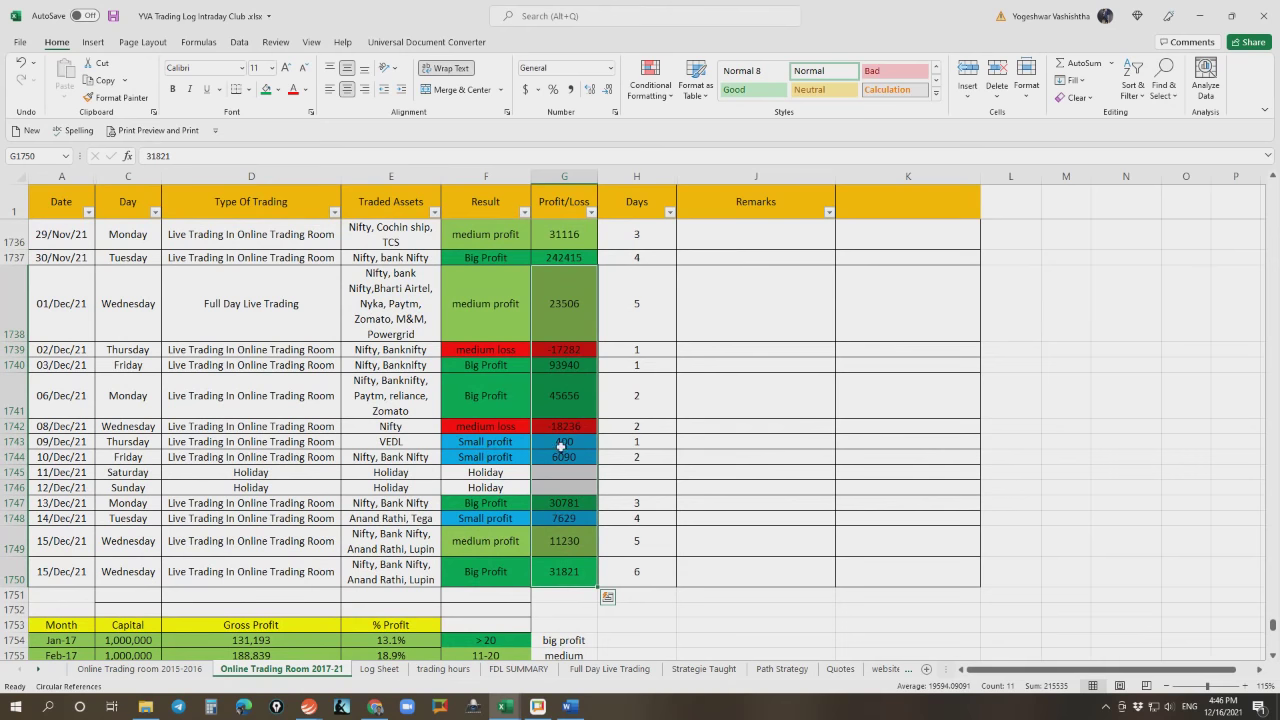
scroll(563, 446, down, 5)
scroll(563, 446, down, 5)
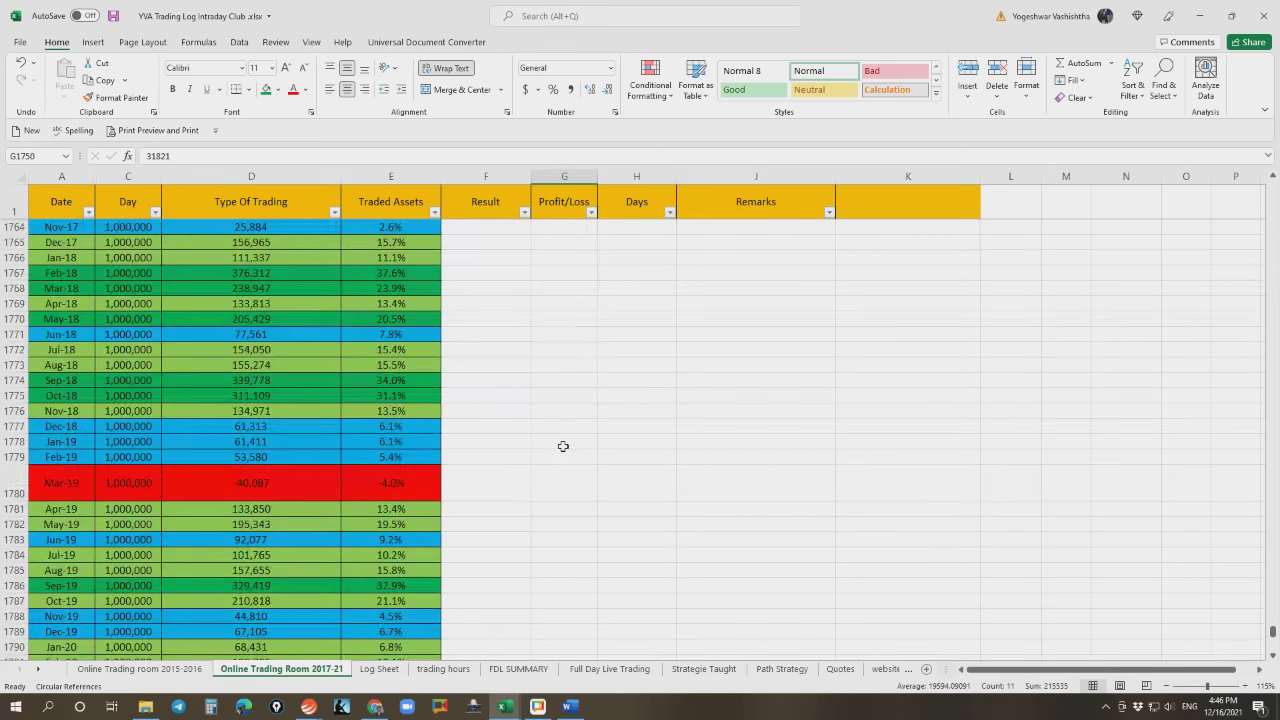
scroll(563, 446, down, 14)
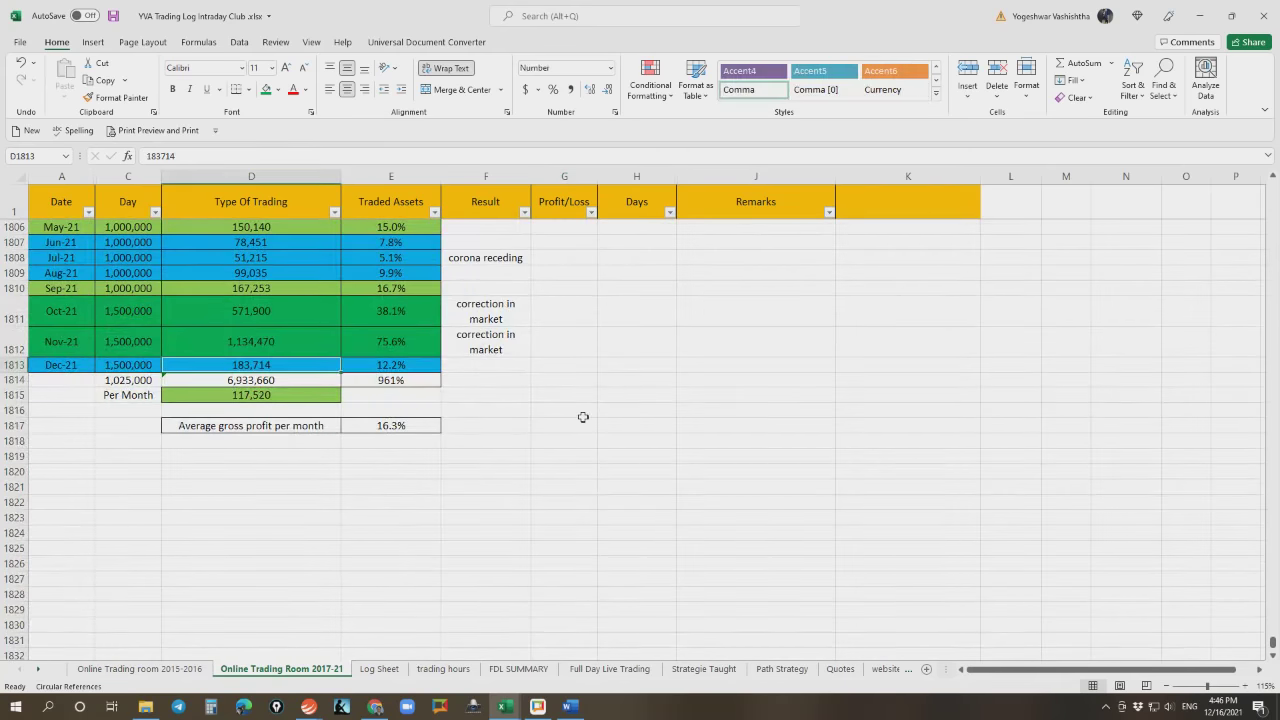
text(215)
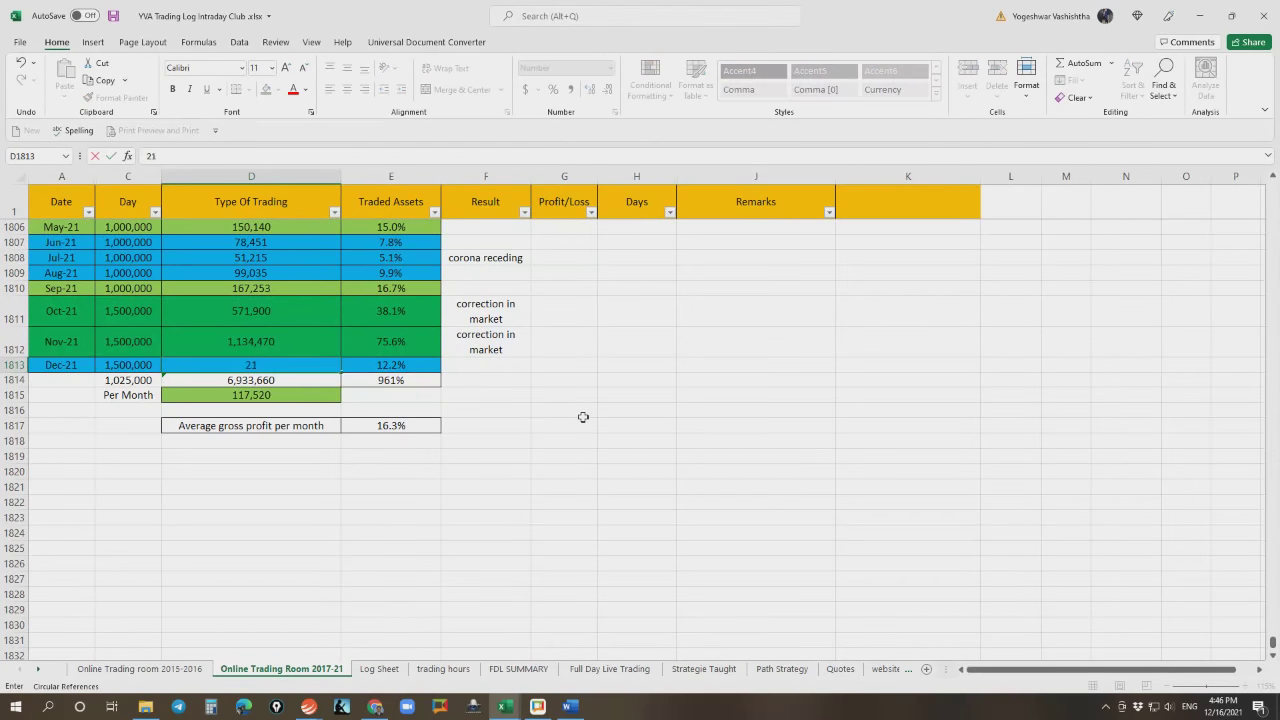
text(5)
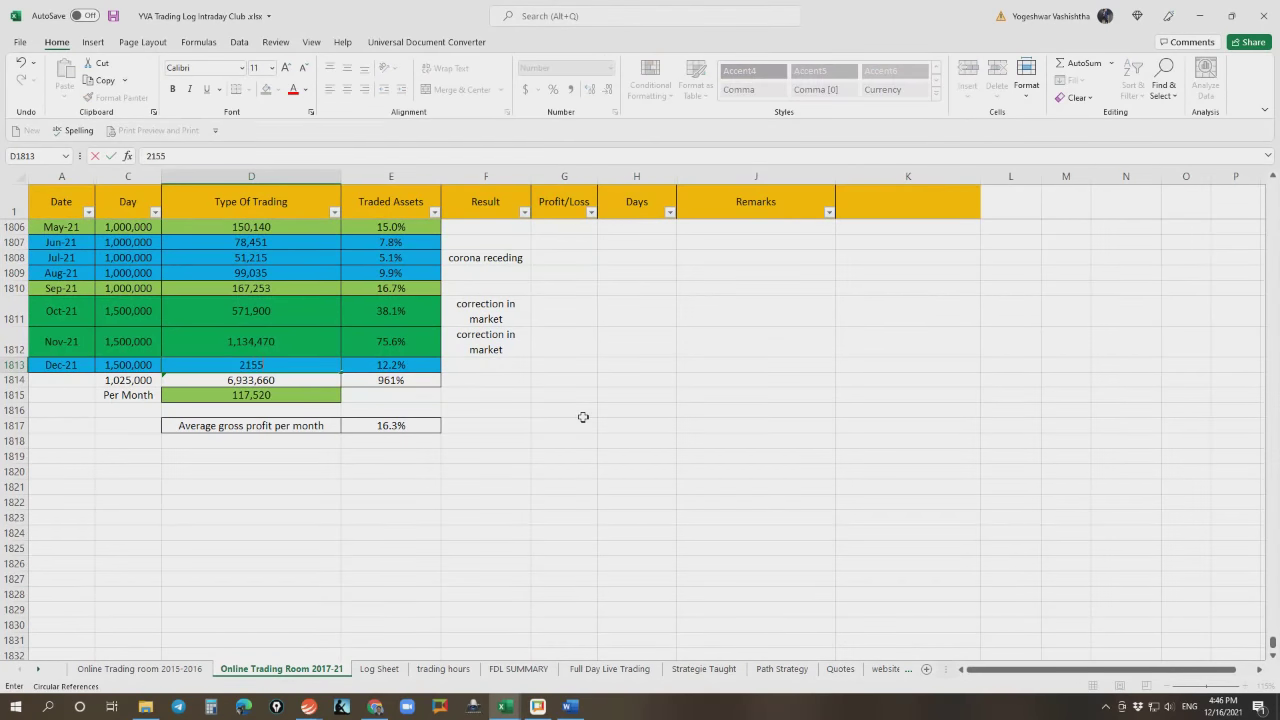